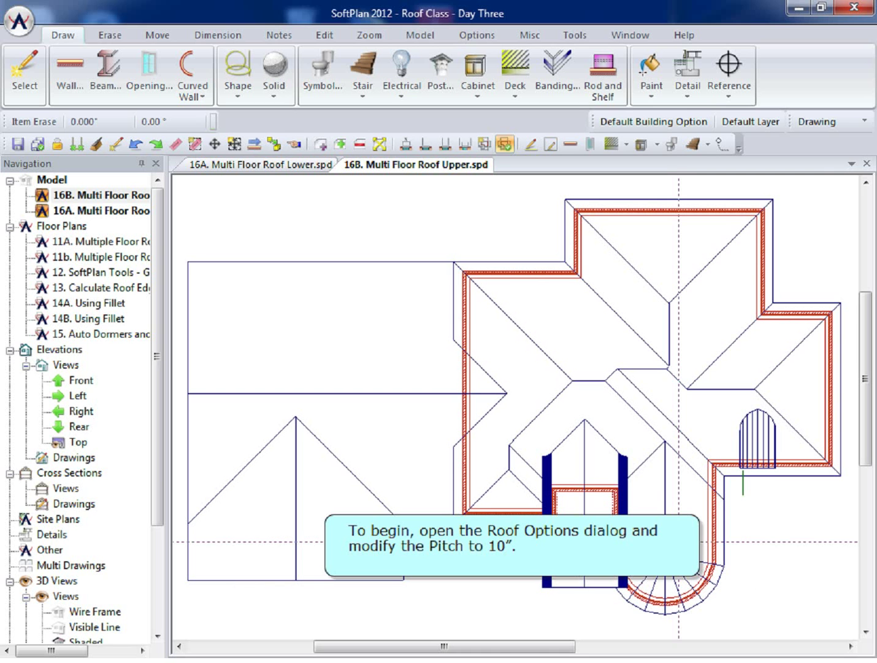
# Step: Show the Roof layer and set the default roof pitch to 10 inches
pyautogui.click(824, 123)
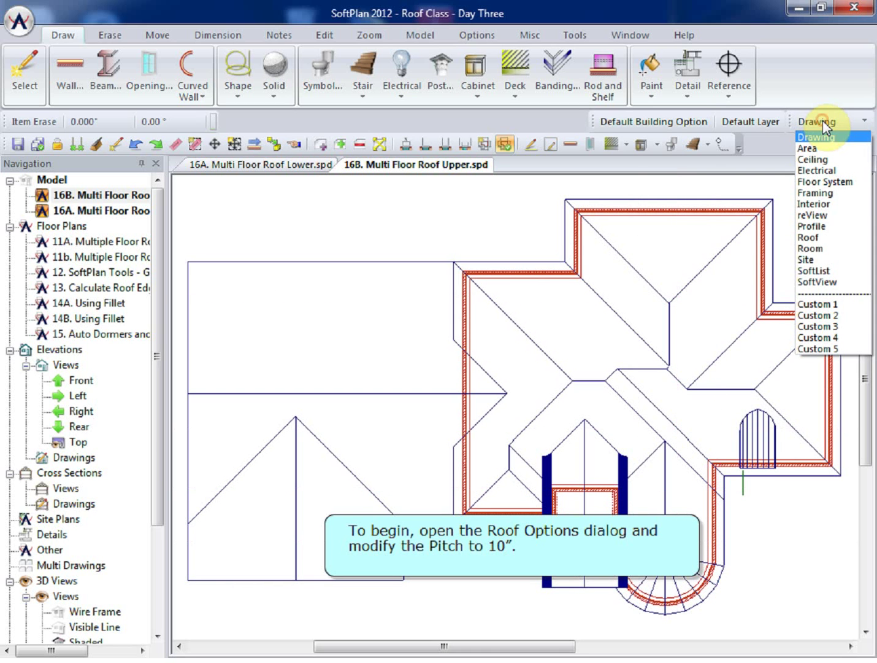
pyautogui.click(822, 237)
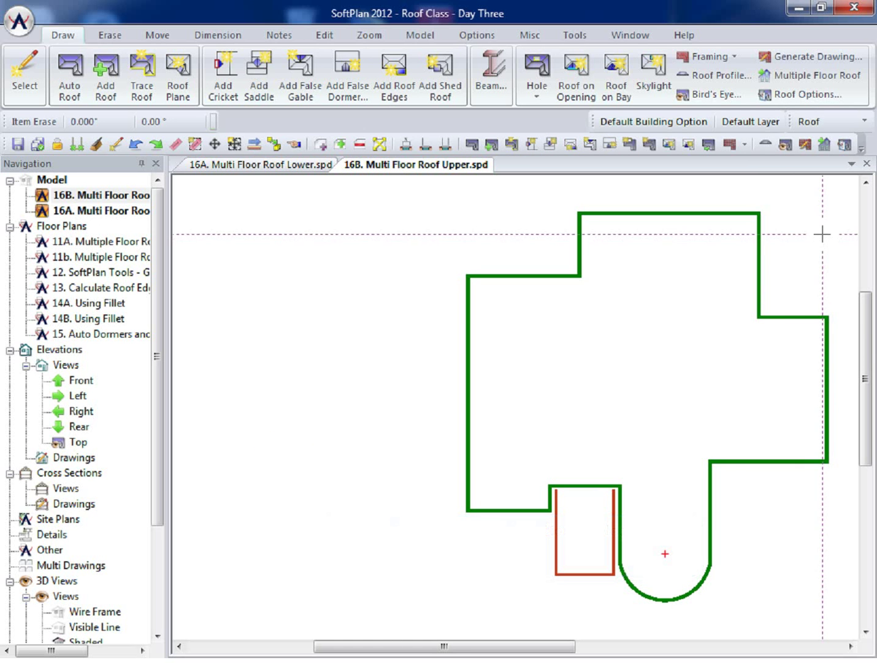
pyautogui.click(809, 97)
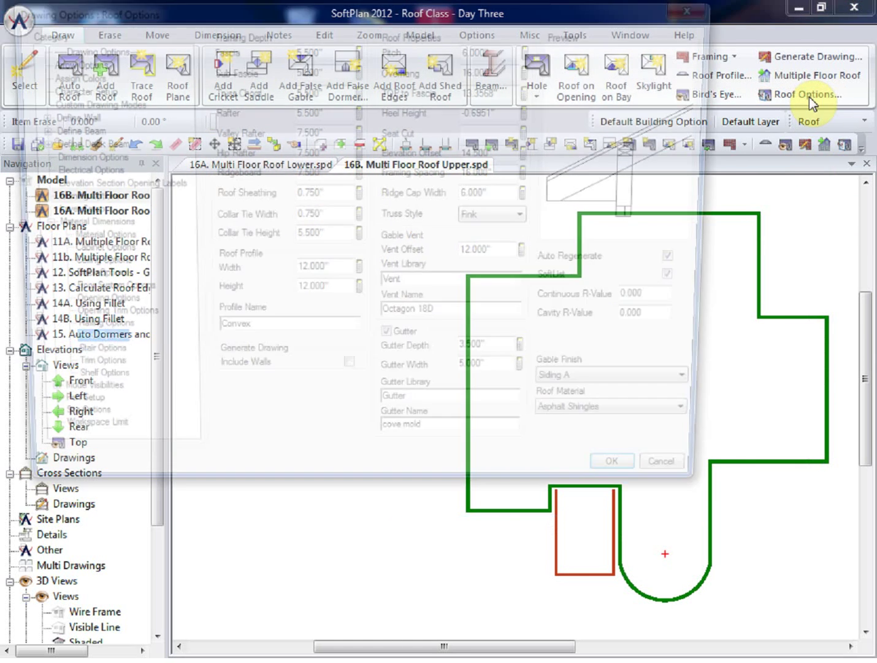
pyautogui.click(500, 48)
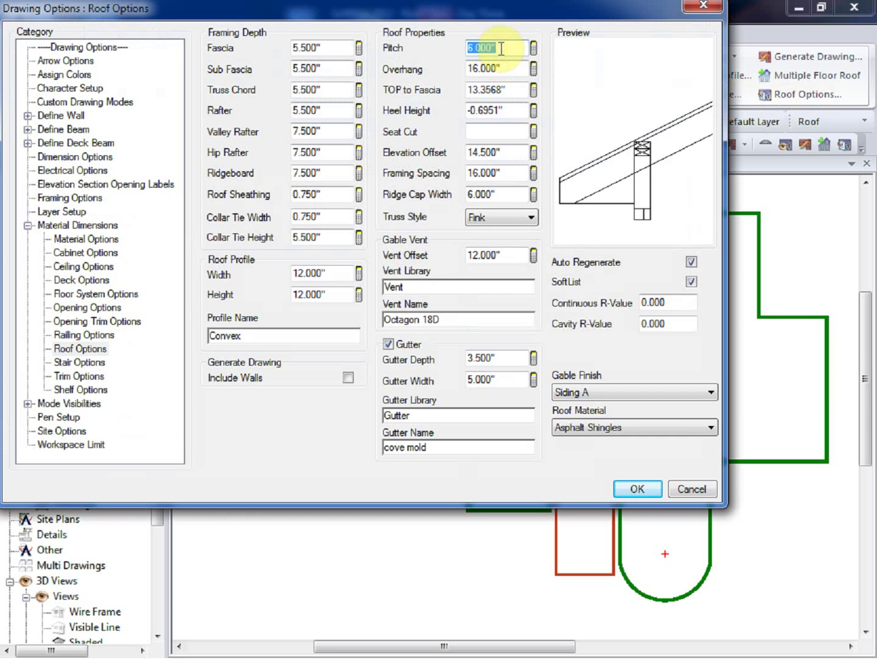
pyautogui.write('10')
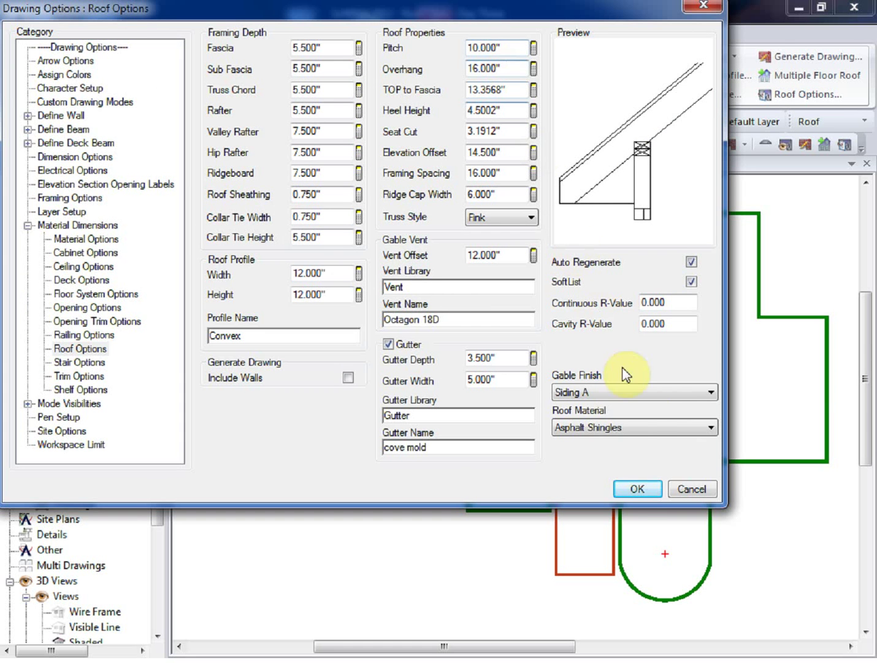
pyautogui.click(636, 489)
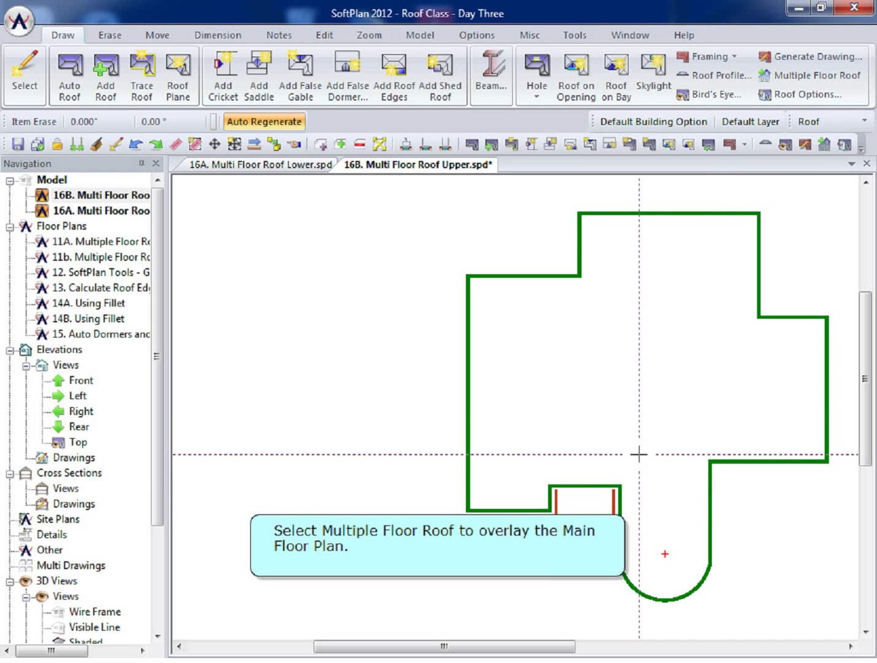
# Step: Overlay the main floor walls on the upper plan with Multiple Floor Roof
pyautogui.click(811, 78)
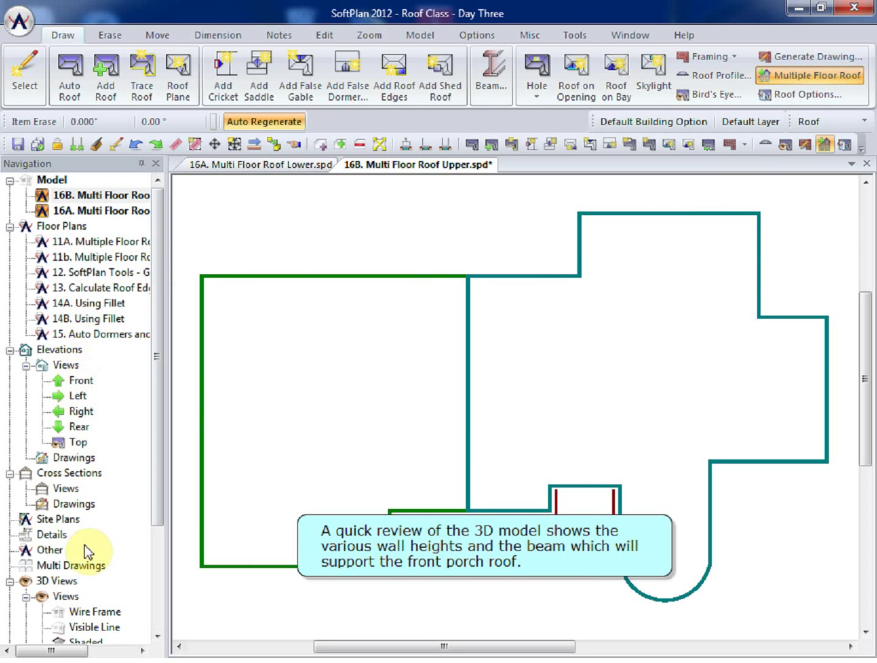
pyautogui.moveTo(165, 527); pyautogui.dragTo(163, 604)
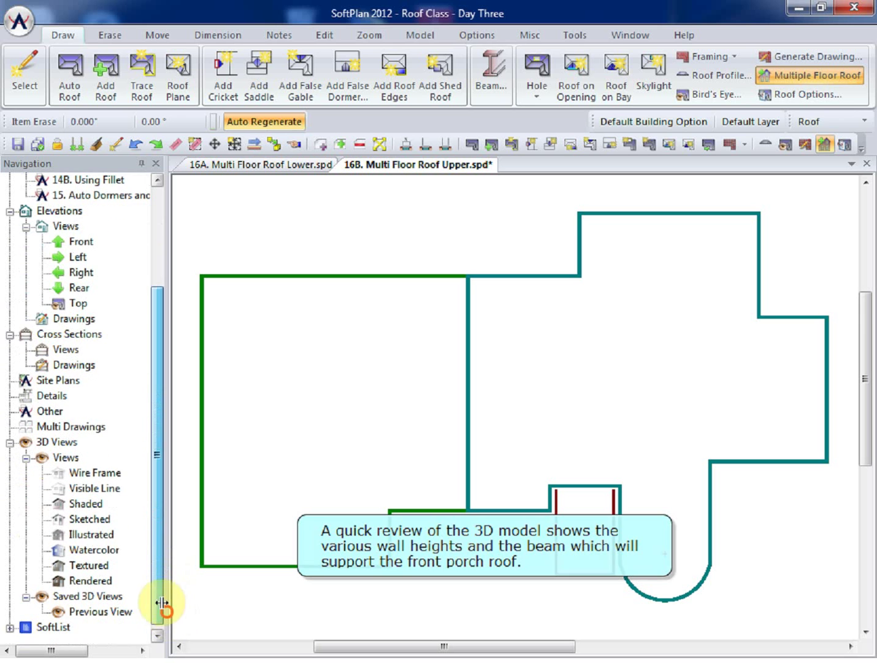
# Step: Save the changes and open the sketched 3D view of the house
pyautogui.doubleClick(93, 517)
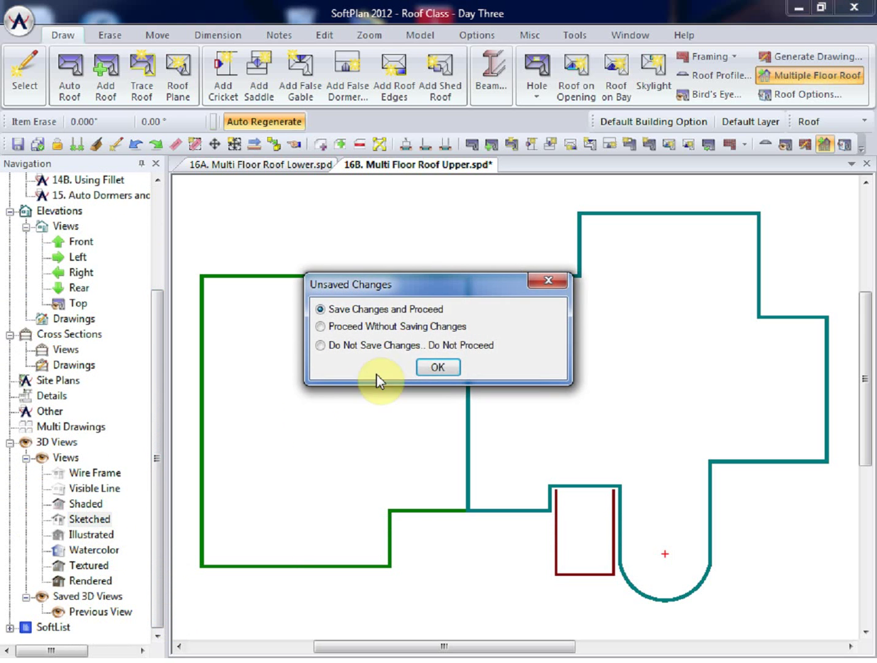
pyautogui.click(440, 367)
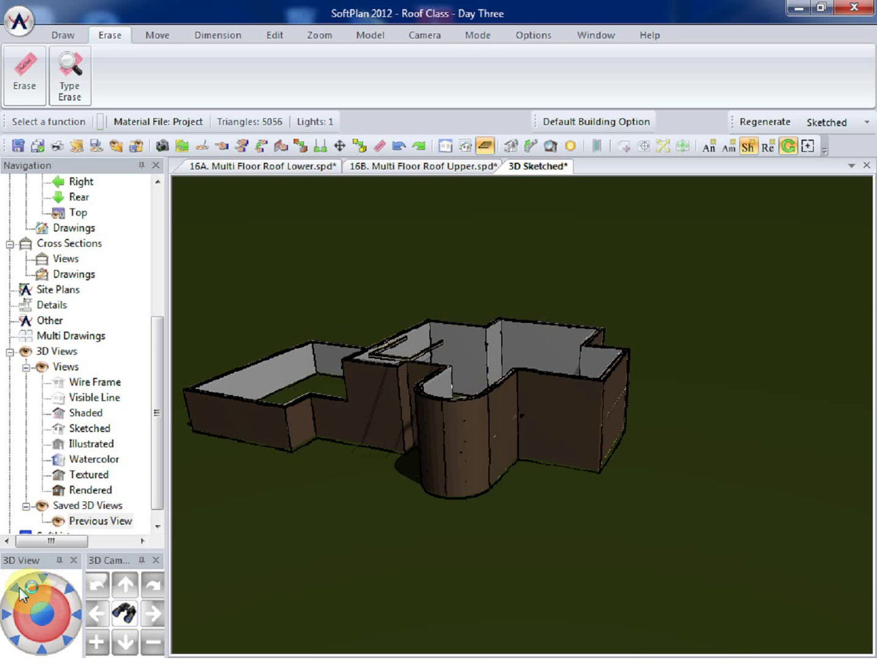
pyautogui.moveTo(19, 587); pyautogui.dragTo(23, 586)
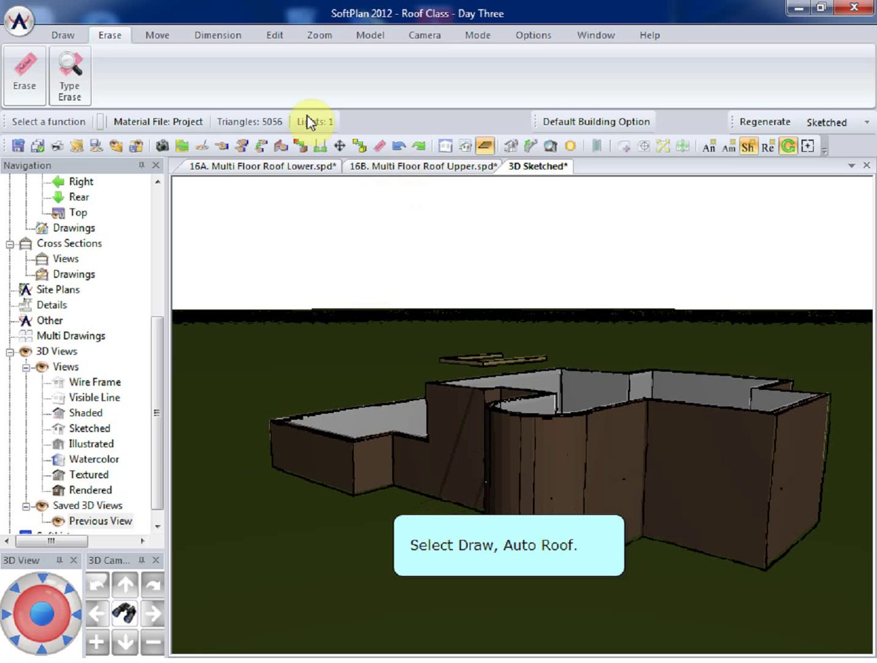
# Step: Auto-generate roofs over both floors, including multi-floor walls, then go back to the upper plan
pyautogui.click(63, 36)
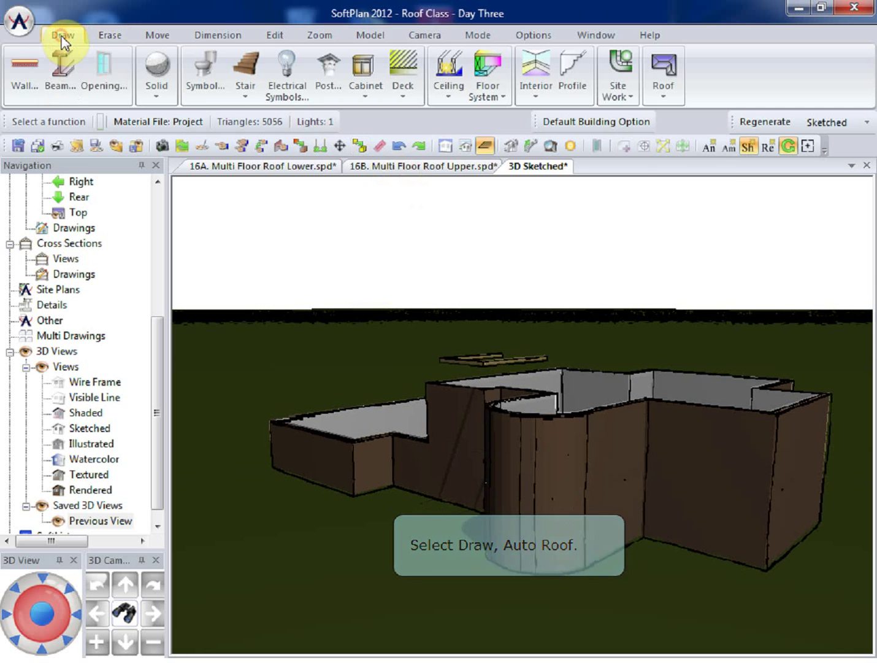
pyautogui.click(663, 80)
pyautogui.click(677, 125)
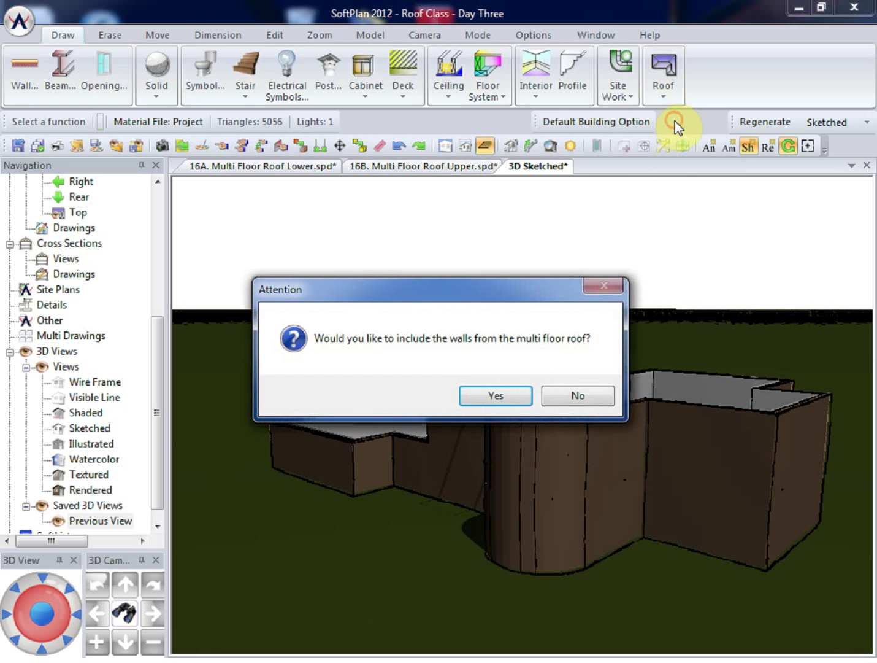
pyautogui.click(504, 395)
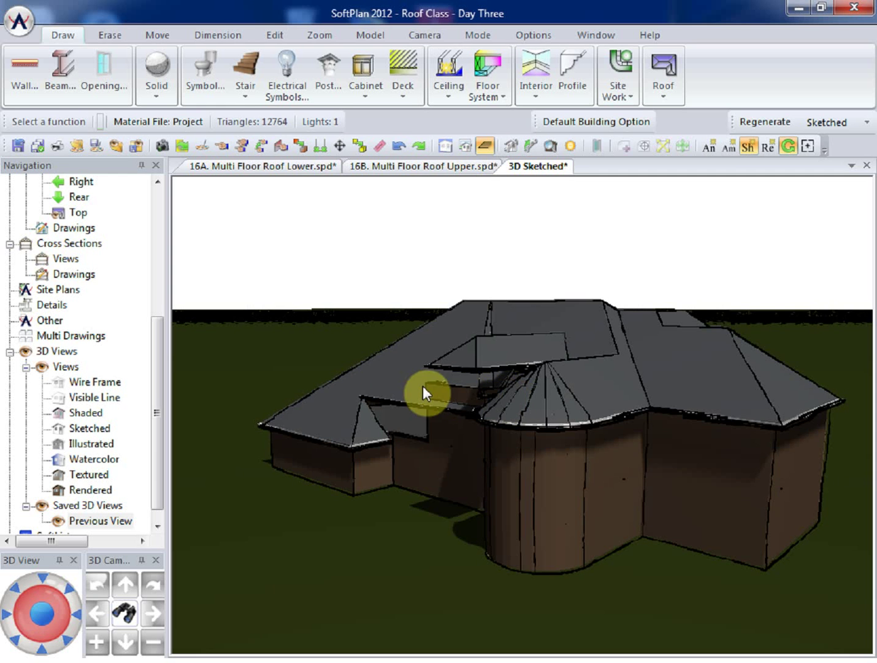
pyautogui.moveTo(423, 392); pyautogui.dragTo(593, 385)
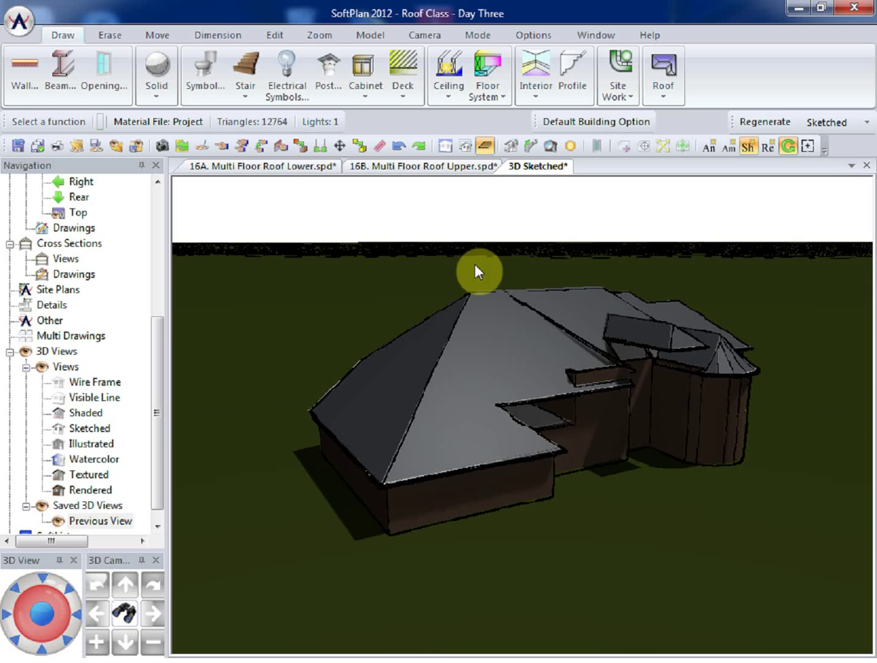
pyautogui.click(410, 167)
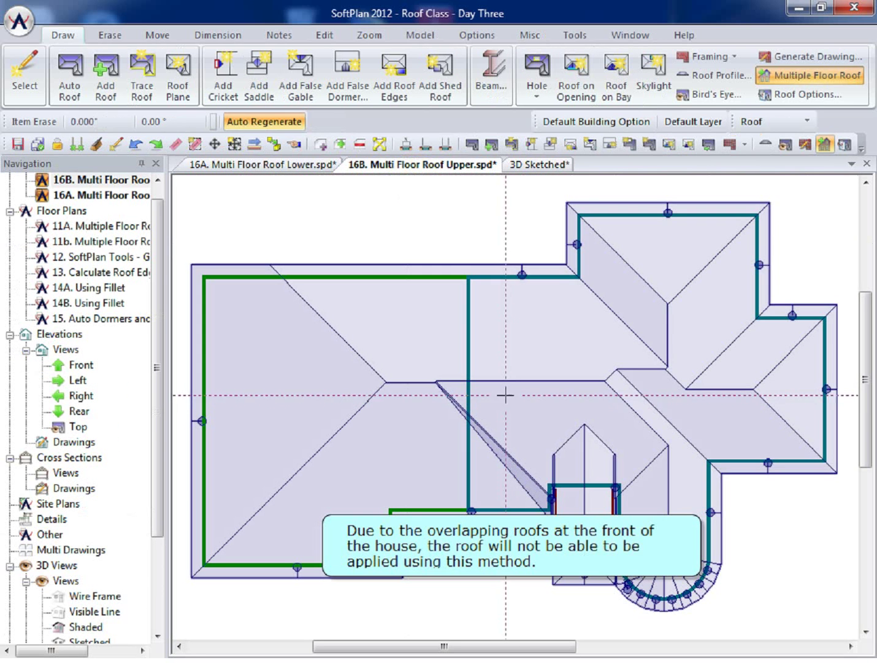
# Step: Inspect the front overlap up close and undo the auto-generated roofs
pyautogui.scroll(3, 634, 562)
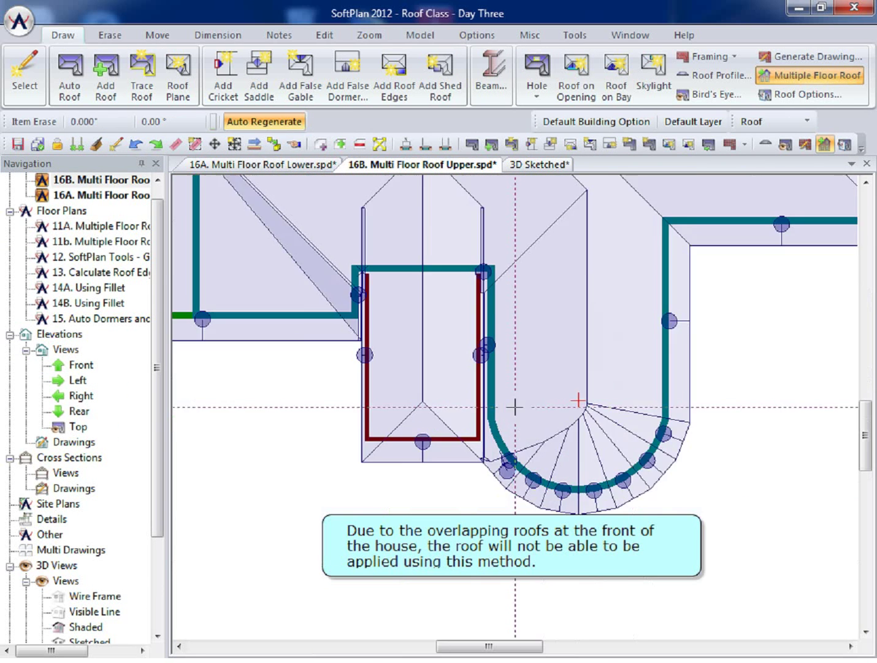
pyautogui.scroll(-1, 452, 432)
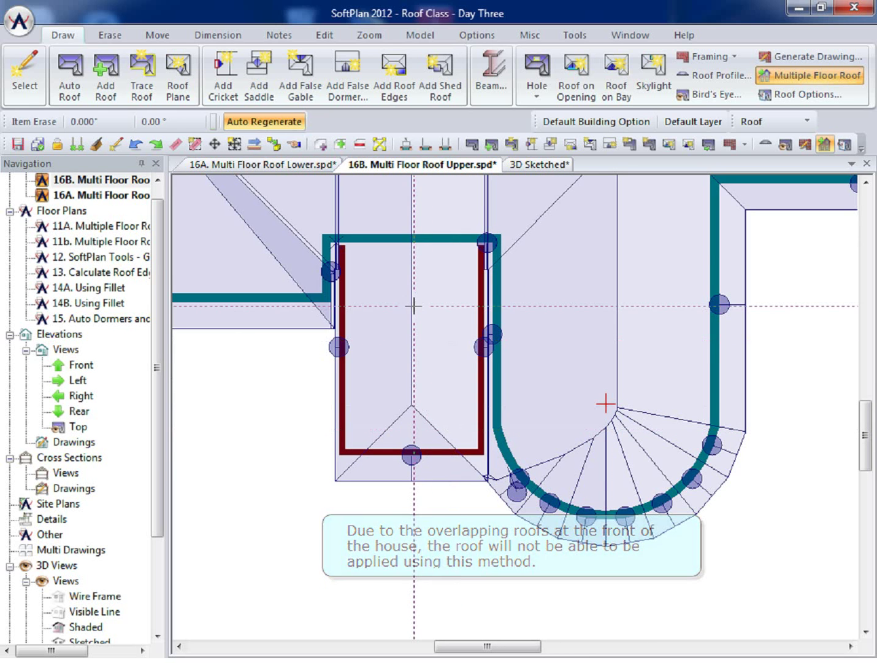
pyautogui.scroll(-2, 412, 302)
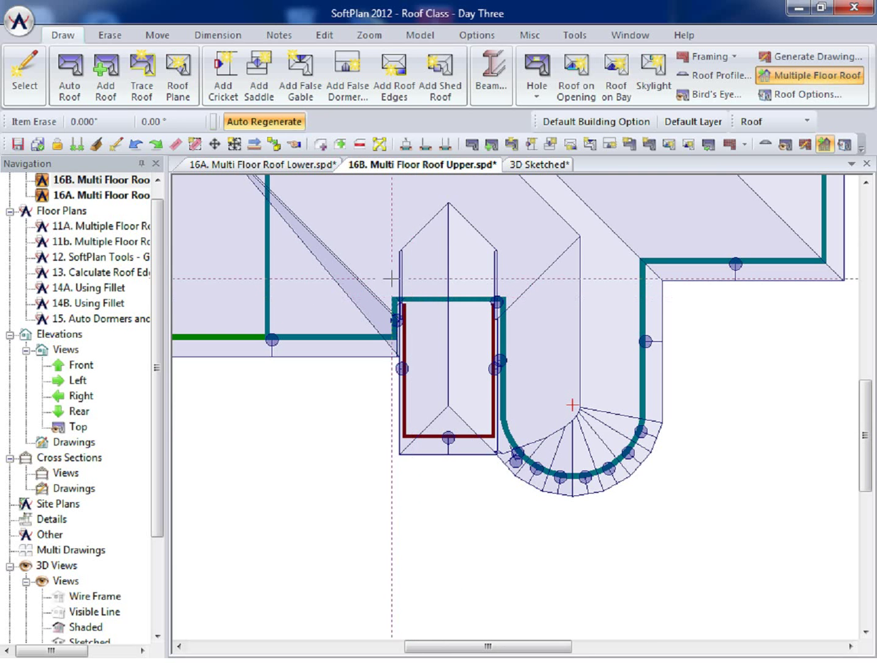
pyautogui.click(137, 143)
pyautogui.scroll(3, 358, 425)
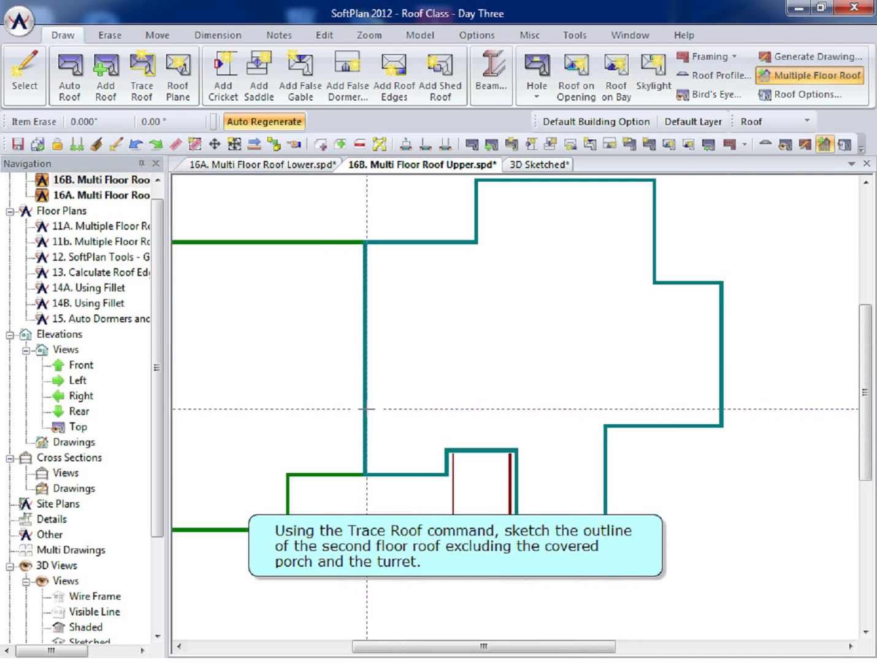
pyautogui.scroll(-2, 367, 408)
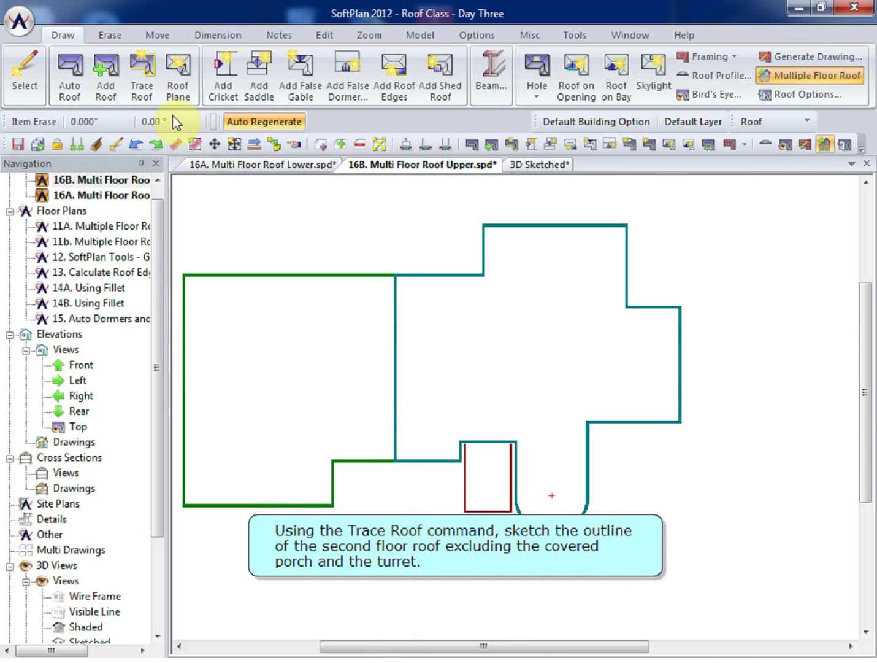
# Step: Begin tracing the roof outline along the upper floor's left, top and right corners
pyautogui.click(142, 76)
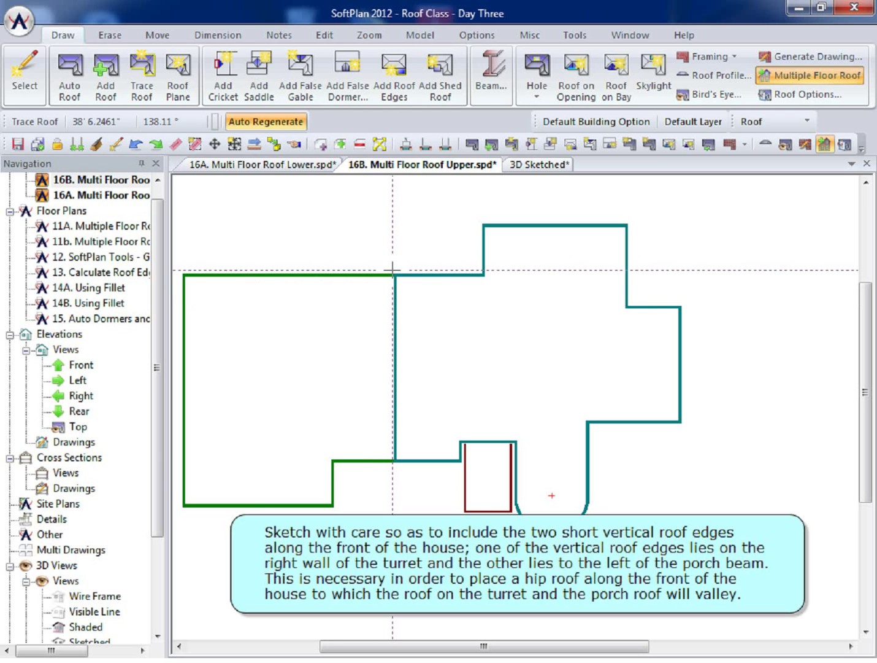
pyautogui.click(392, 270)
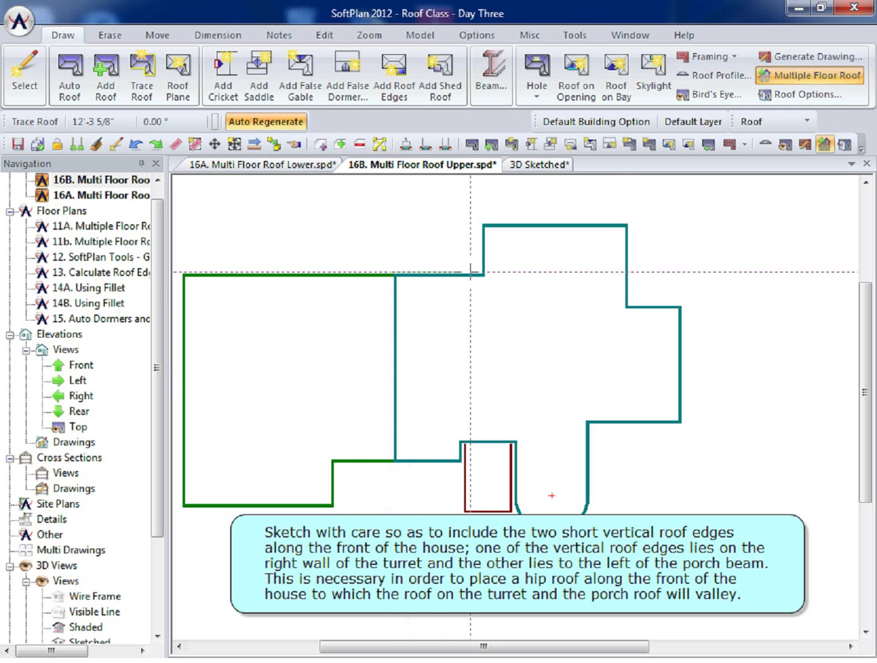
pyautogui.click(475, 271)
pyautogui.click(475, 216)
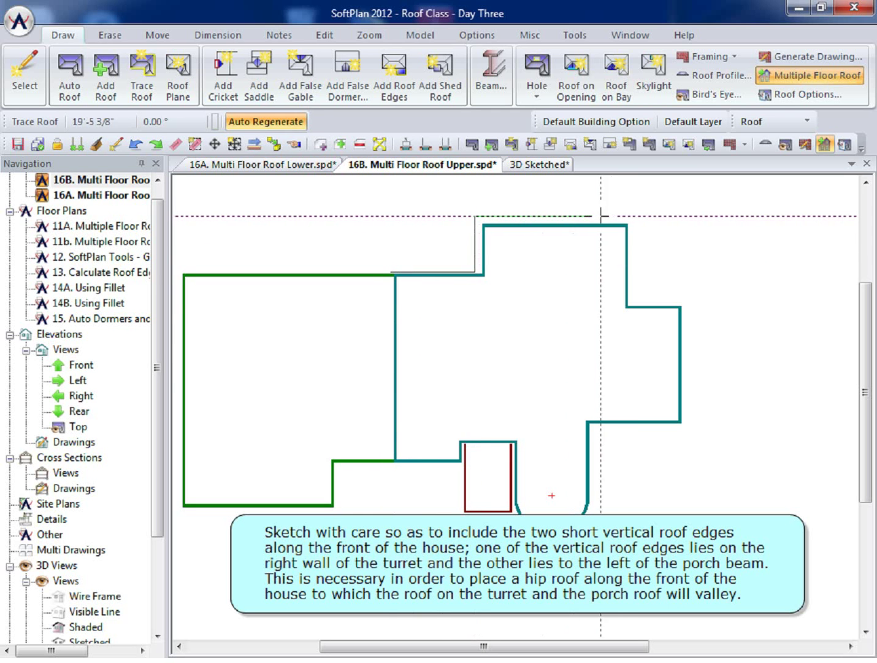
pyautogui.click(632, 216)
pyautogui.click(633, 302)
pyautogui.click(687, 302)
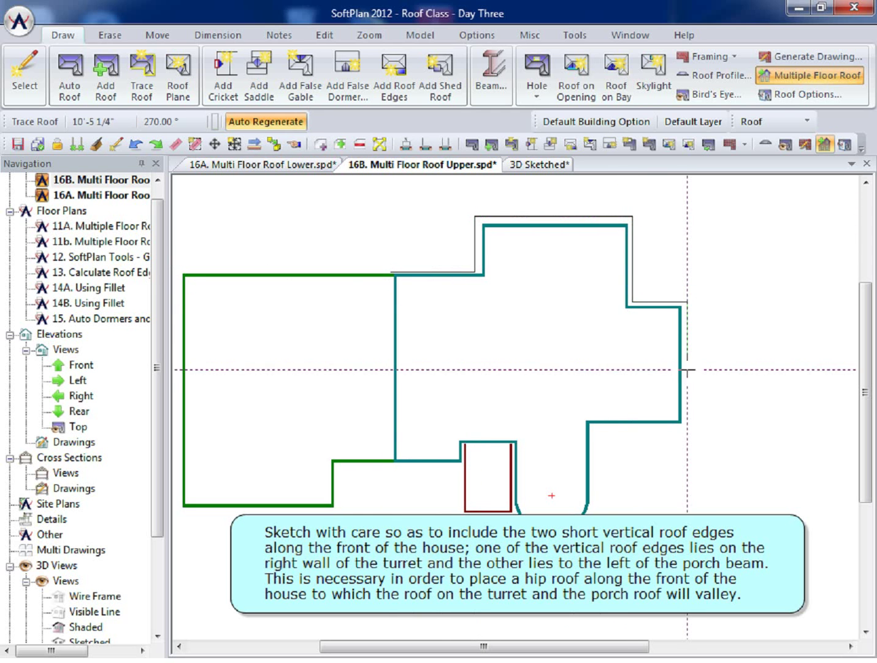
# Step: Trace the front corners, including both short vertical edges, and close the outline into hip roofs
pyautogui.click(687, 430)
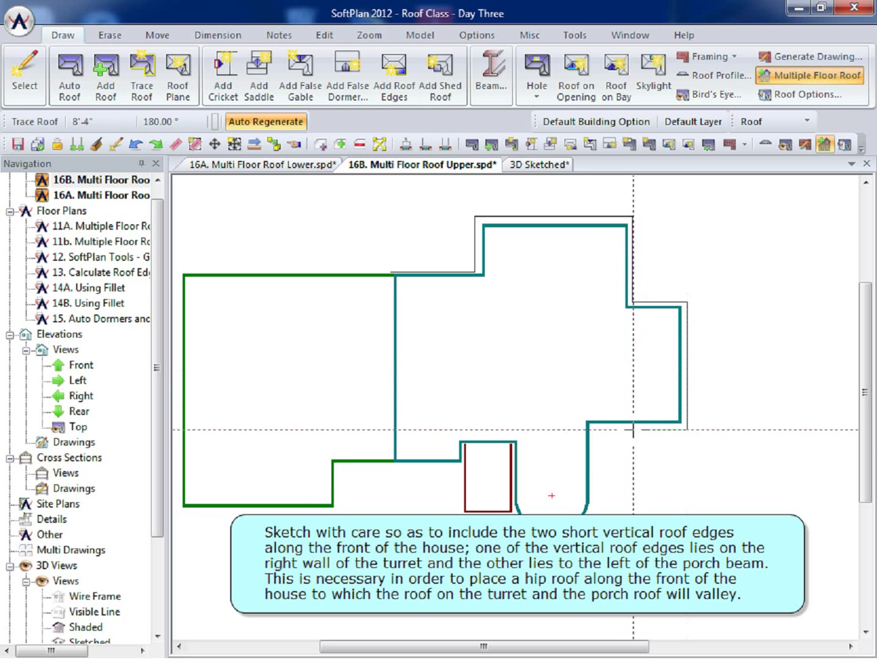
pyautogui.click(593, 429)
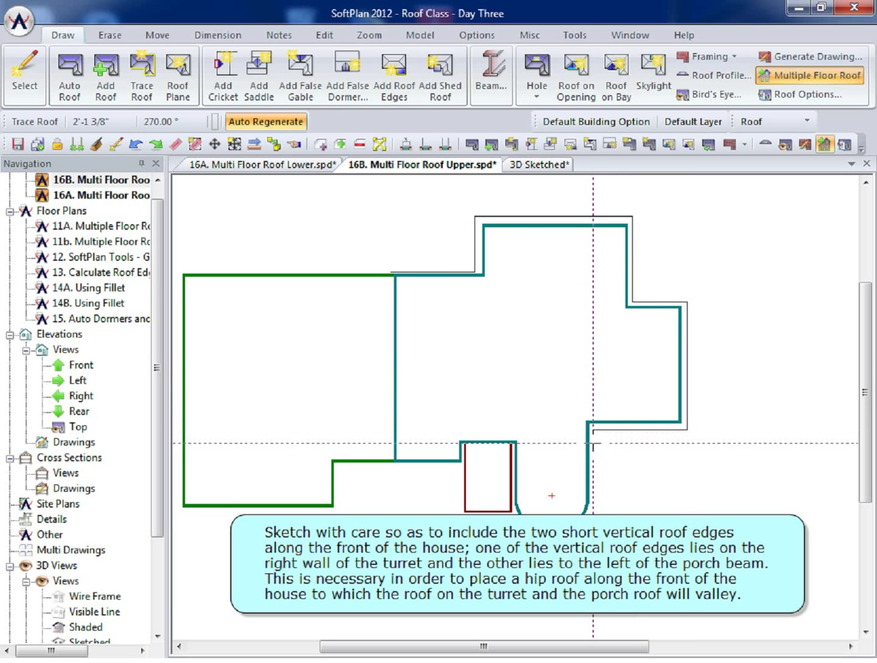
pyautogui.click(593, 445)
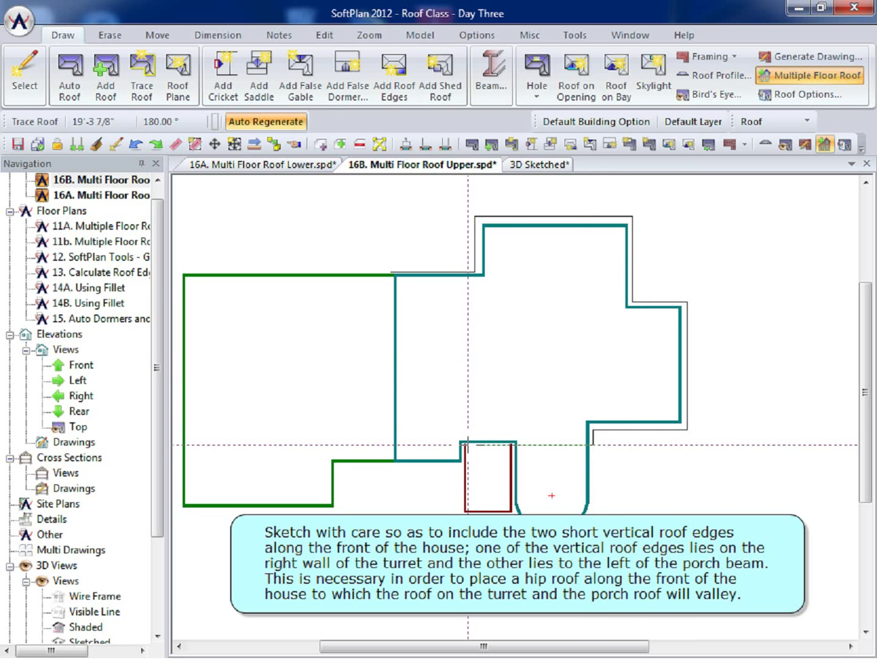
pyautogui.click(466, 444)
pyautogui.click(465, 465)
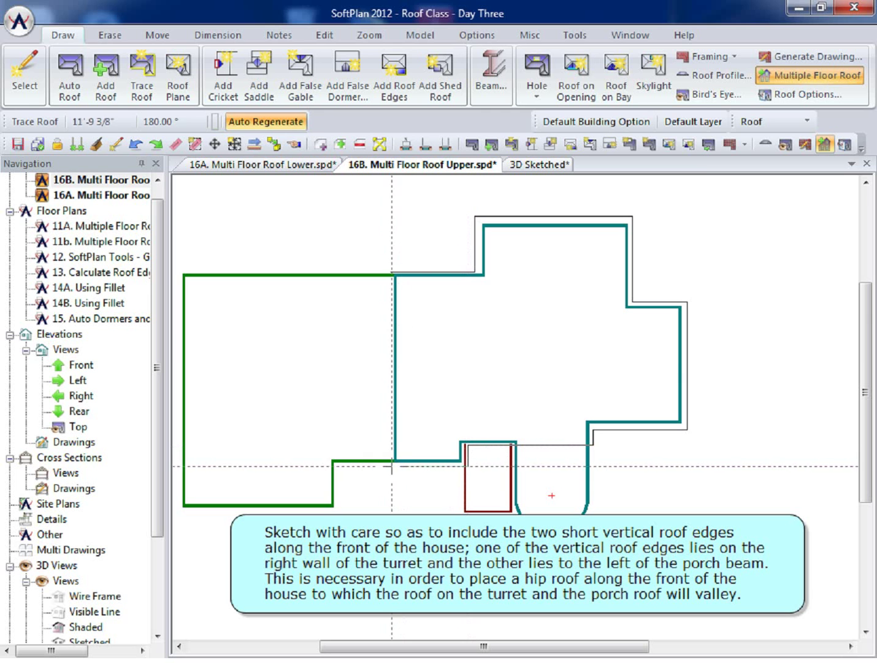
pyautogui.click(388, 465)
pyautogui.click(388, 273)
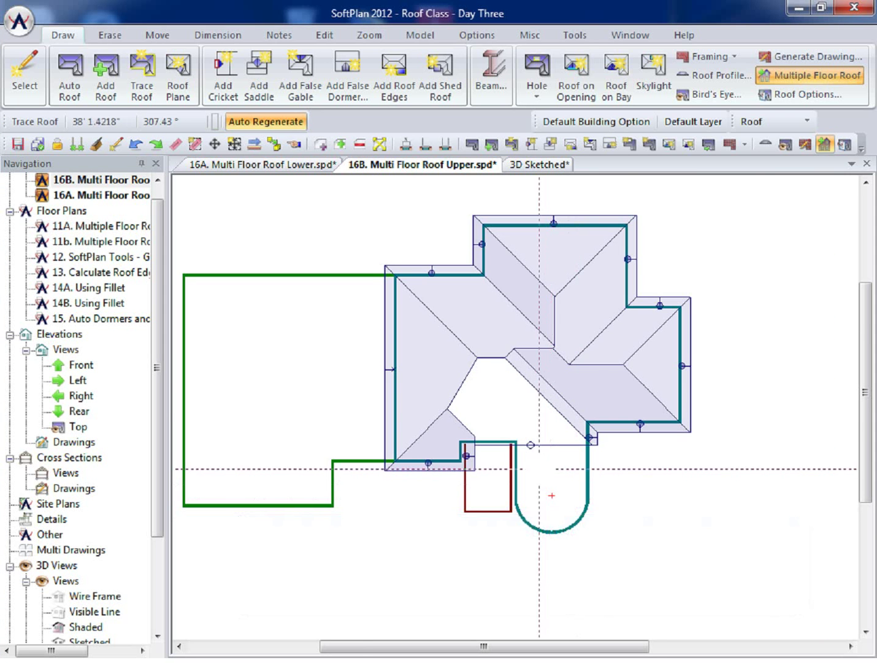
pyautogui.scroll(3, 539, 469)
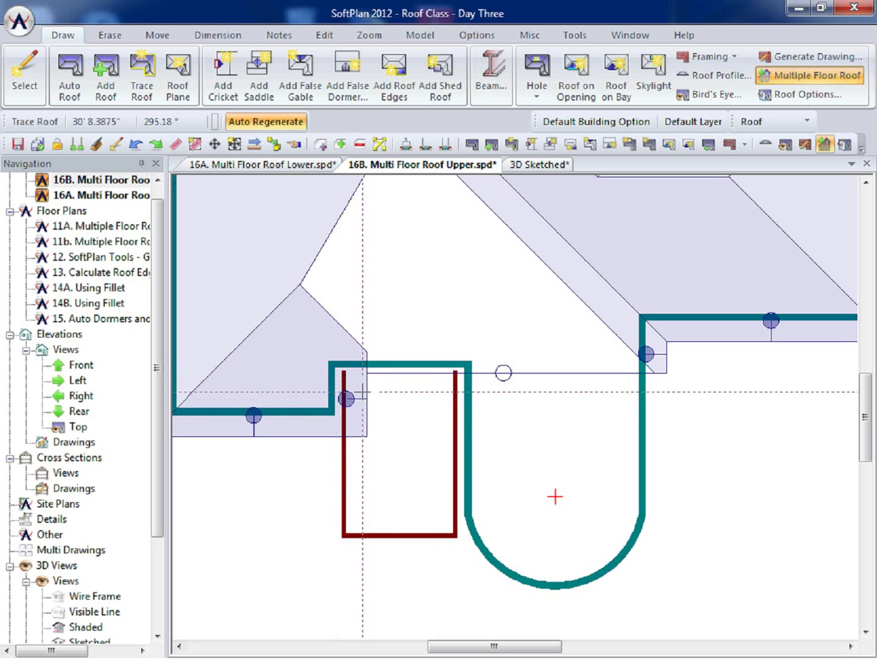
pyautogui.click(541, 166)
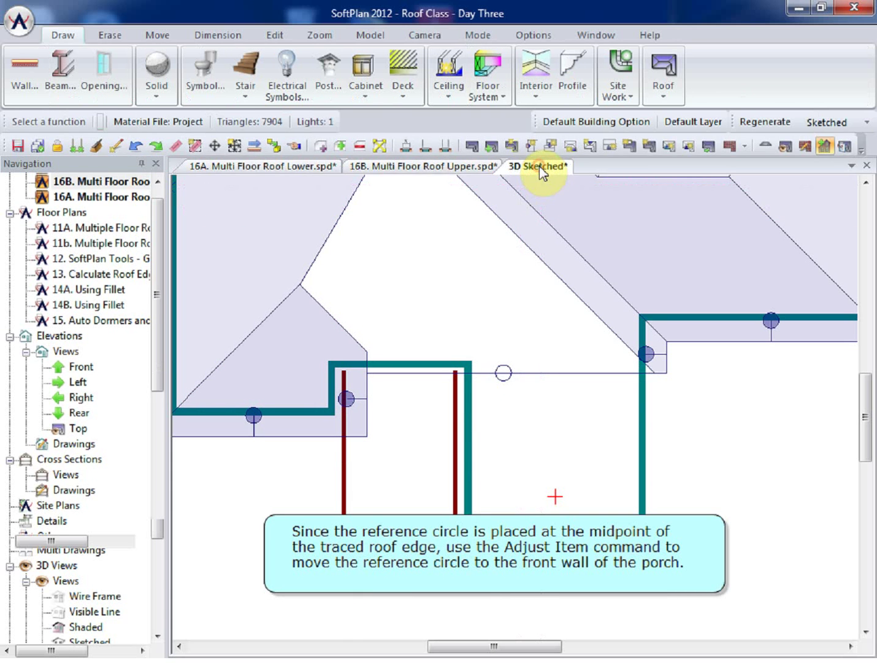
pyautogui.click(775, 125)
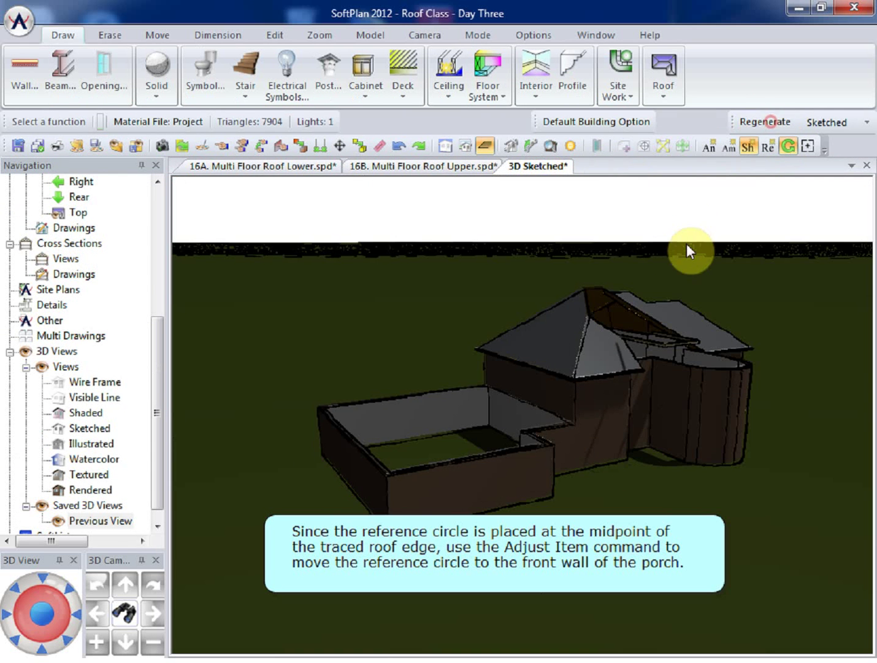
pyautogui.moveTo(687, 249); pyautogui.dragTo(601, 261)
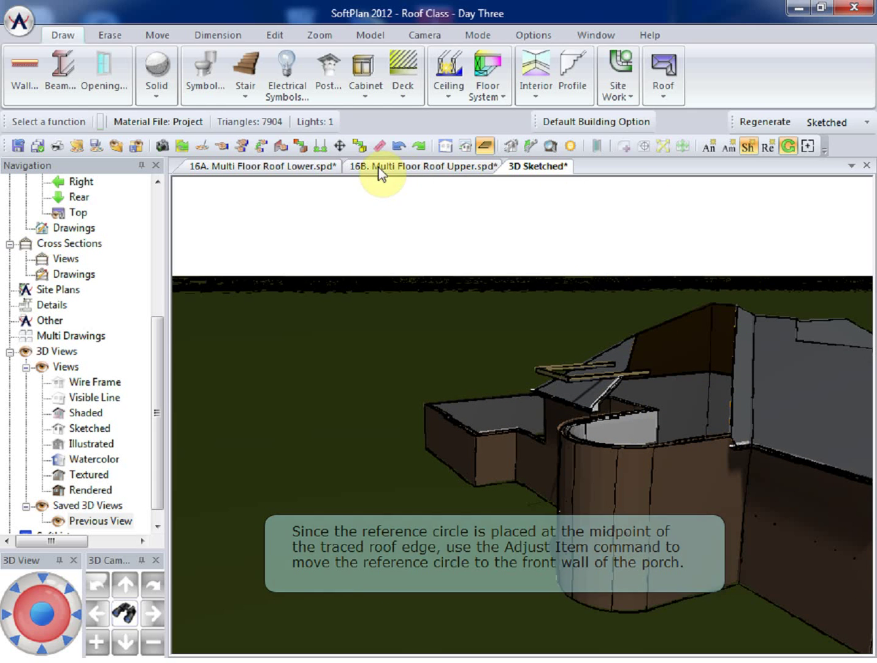
# Step: Move the upper roof's reference circle onto the porch's front wall
pyautogui.click(405, 165)
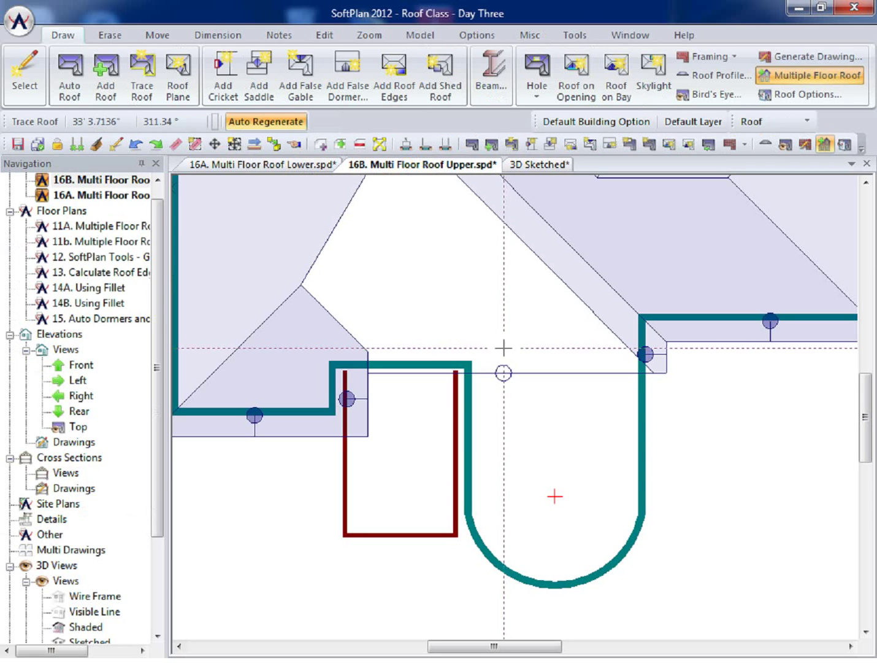
pyautogui.rightClick(504, 372)
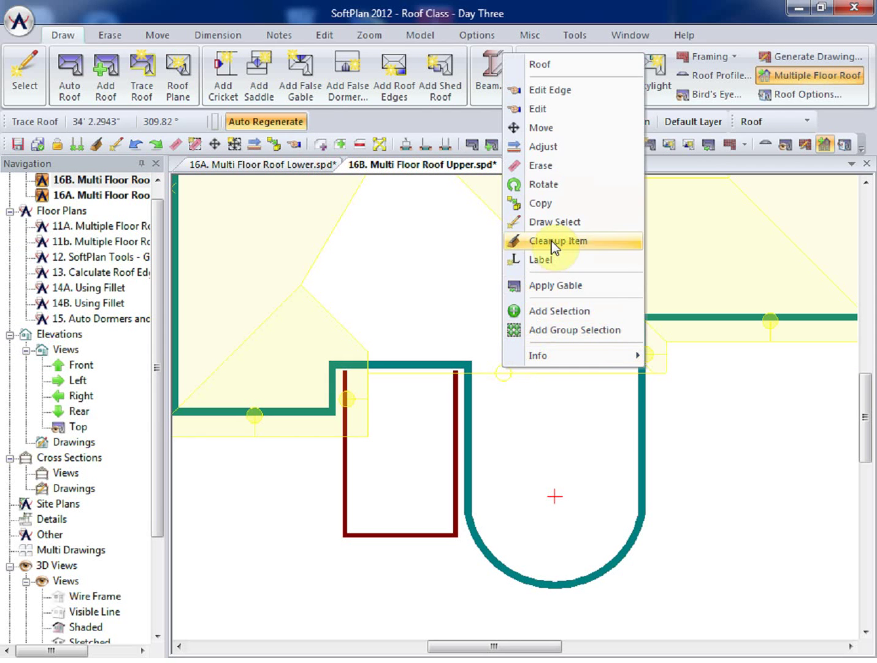
pyautogui.click(563, 146)
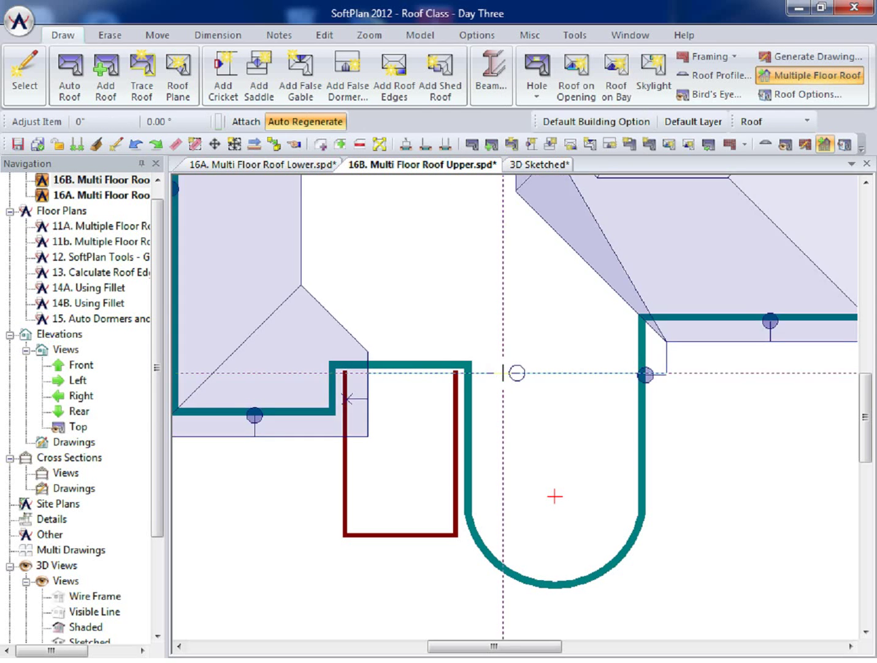
pyautogui.click(434, 368)
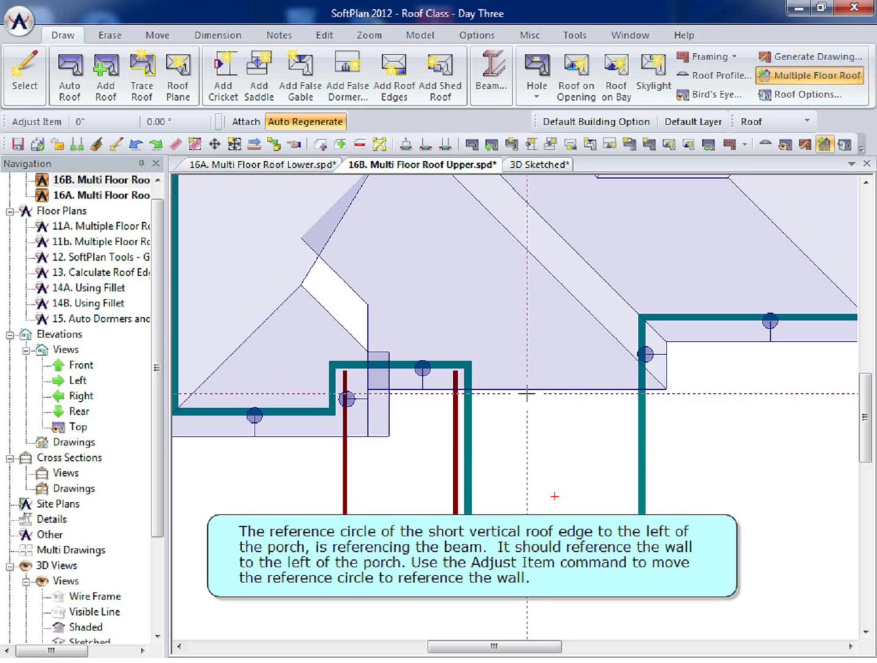
# Step: Move the reference circle beside the porch from the beam onto the left wall
pyautogui.rightClick(347, 398)
pyautogui.moveTo(382, 410)
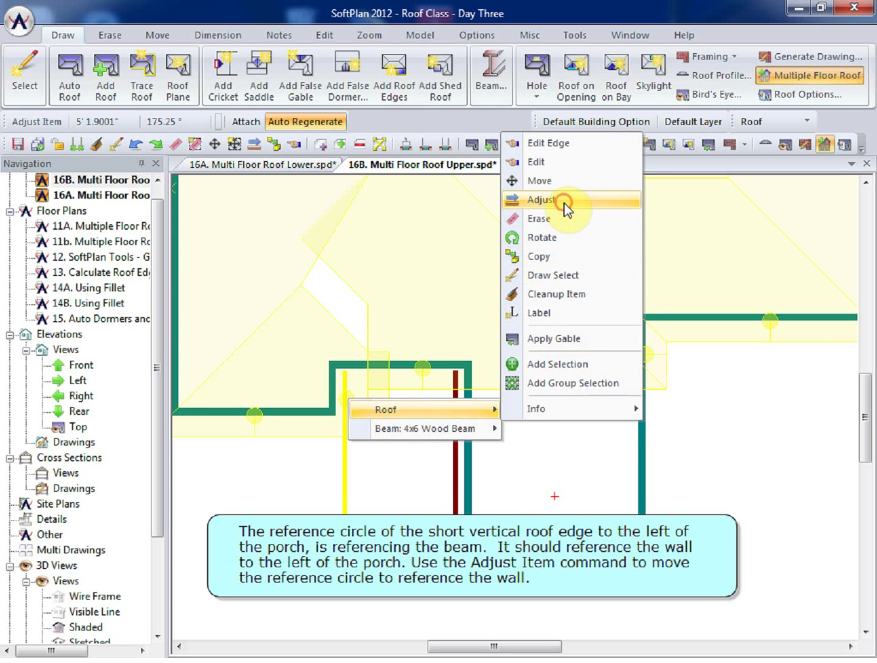
pyautogui.click(566, 200)
pyautogui.moveTo(347, 393); pyautogui.dragTo(336, 391)
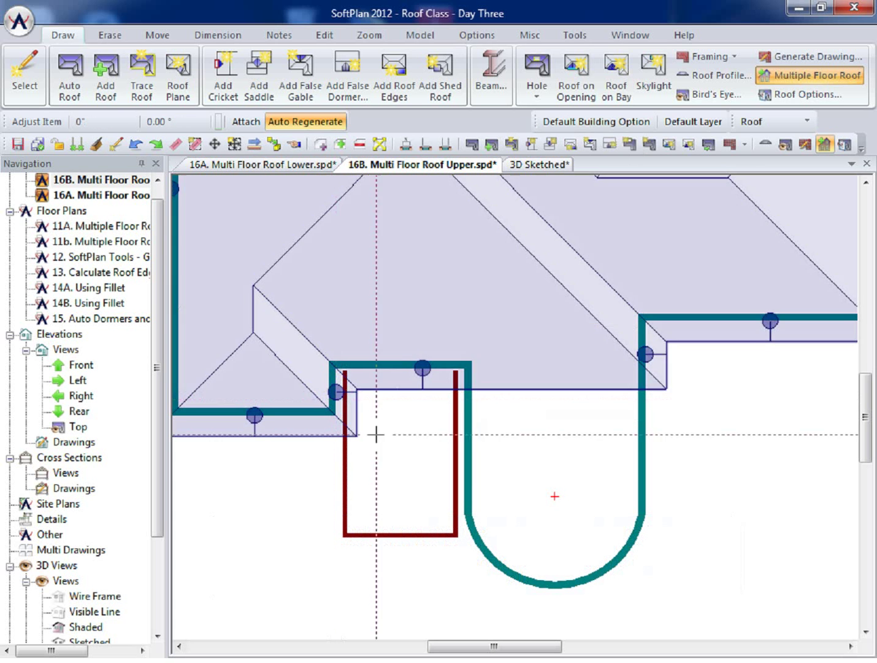
pyautogui.click(548, 170)
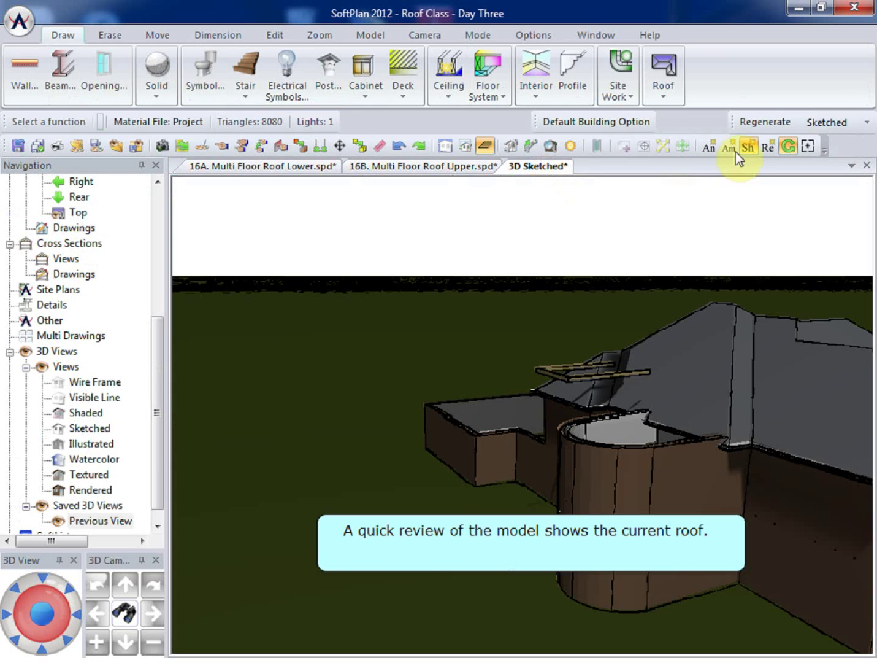
pyautogui.click(759, 122)
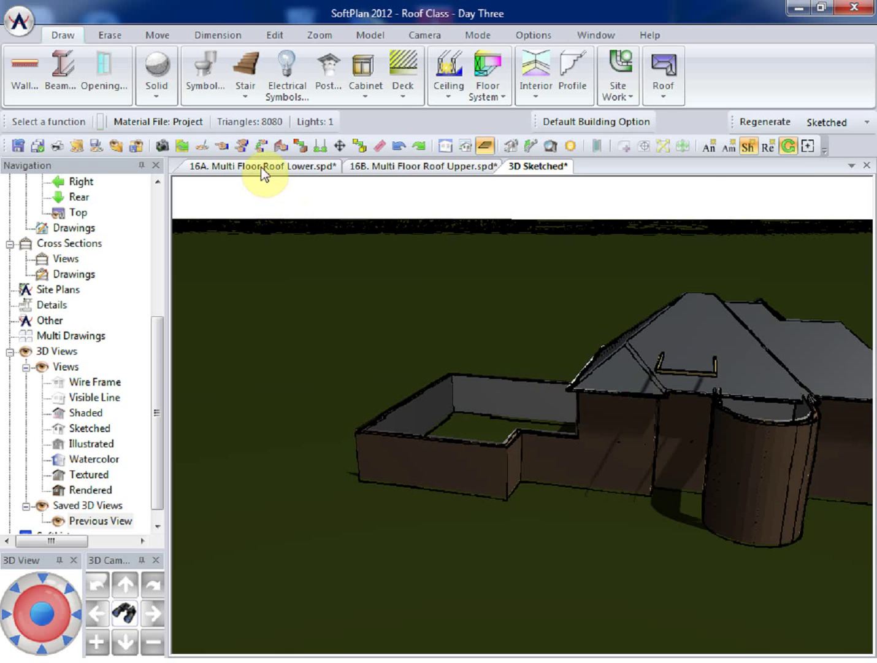
pyautogui.click(393, 167)
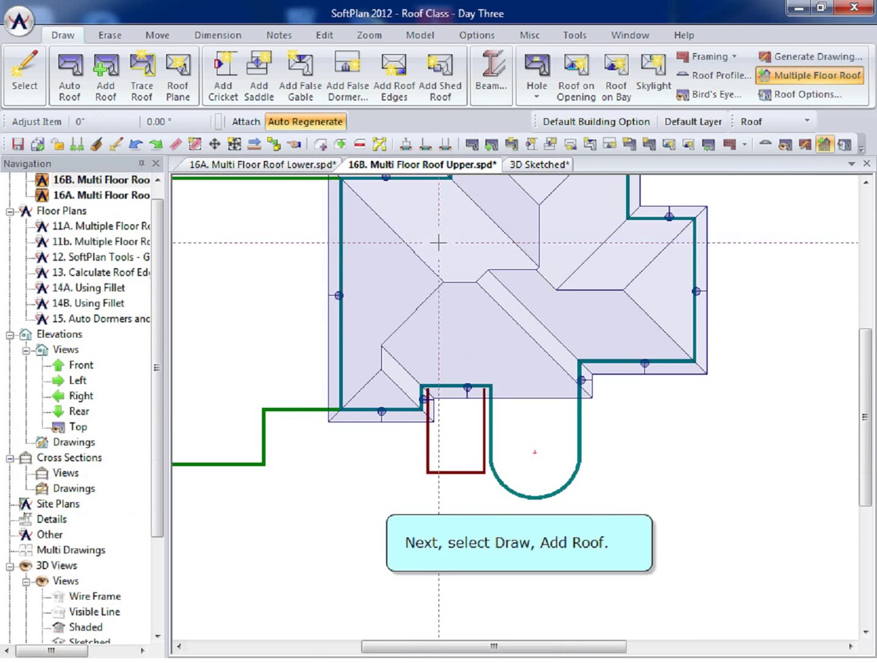
# Step: Add a roof over the turret's left, curved and right walls, forming a conical turret roof
pyautogui.scroll(-2, 439, 242)
pyautogui.moveTo(450, 280); pyautogui.dragTo(507, 336, button='middle')
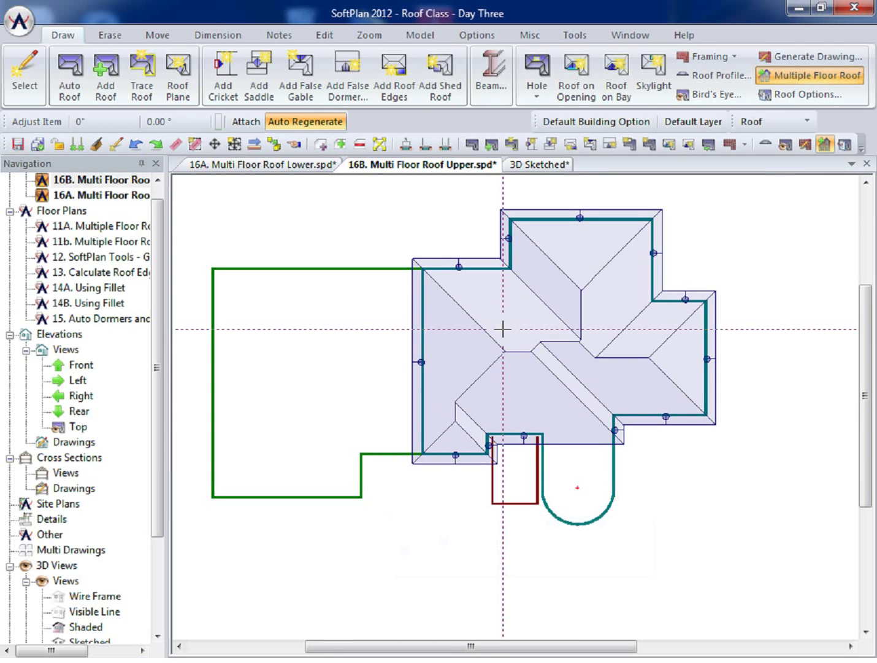
pyautogui.scroll(3, 578, 489)
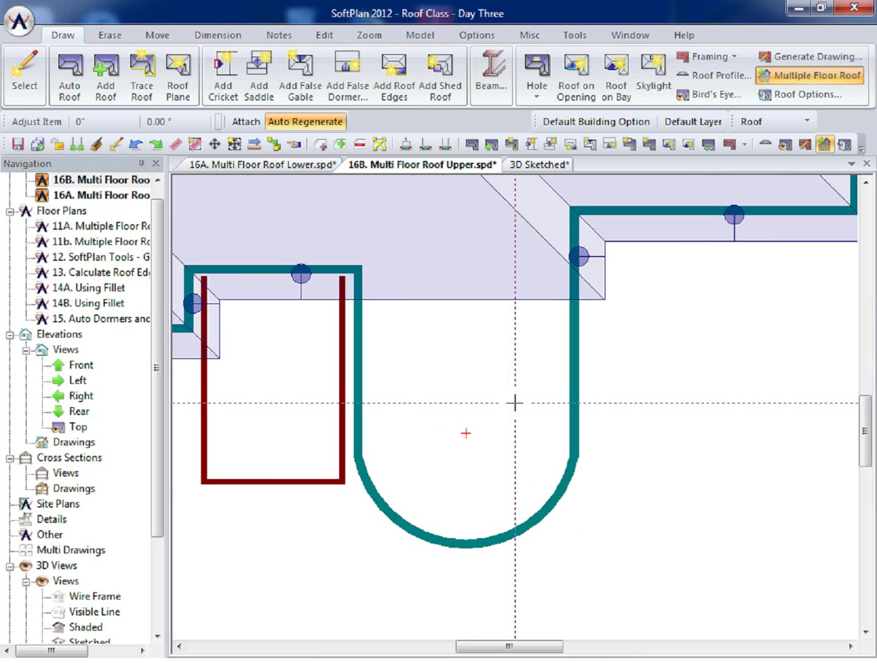
pyautogui.click(109, 77)
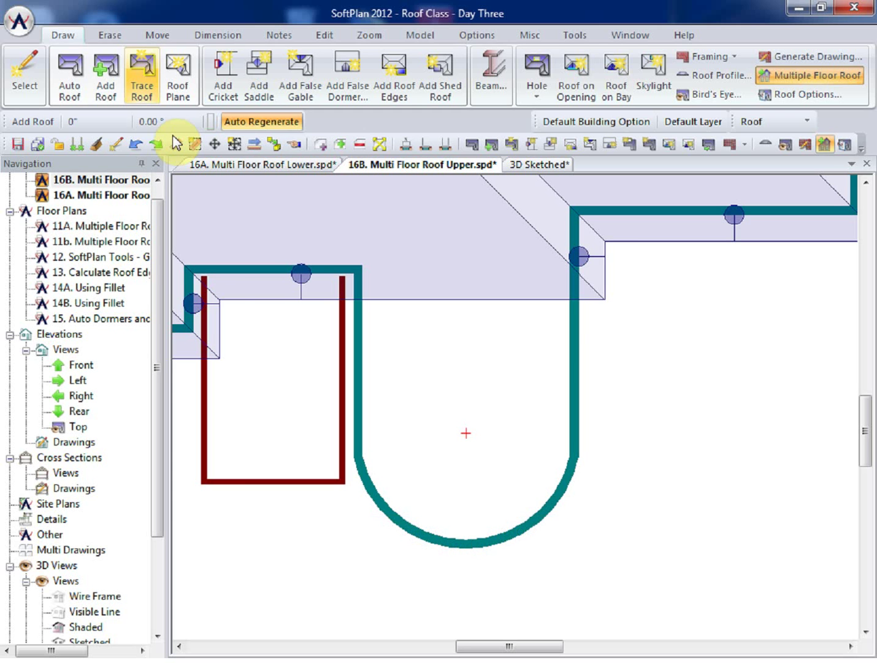
pyautogui.click(358, 353)
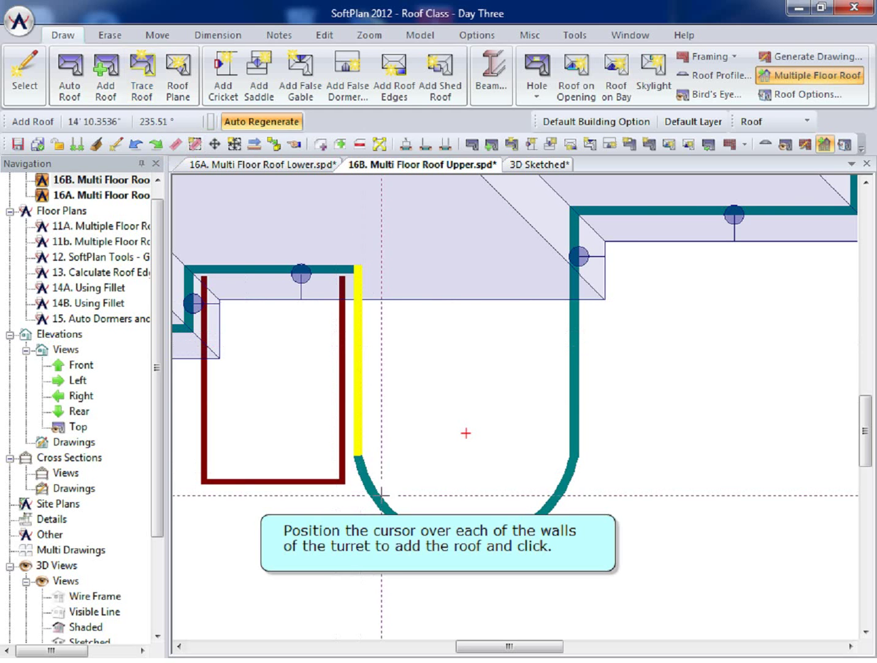
pyautogui.click(574, 363)
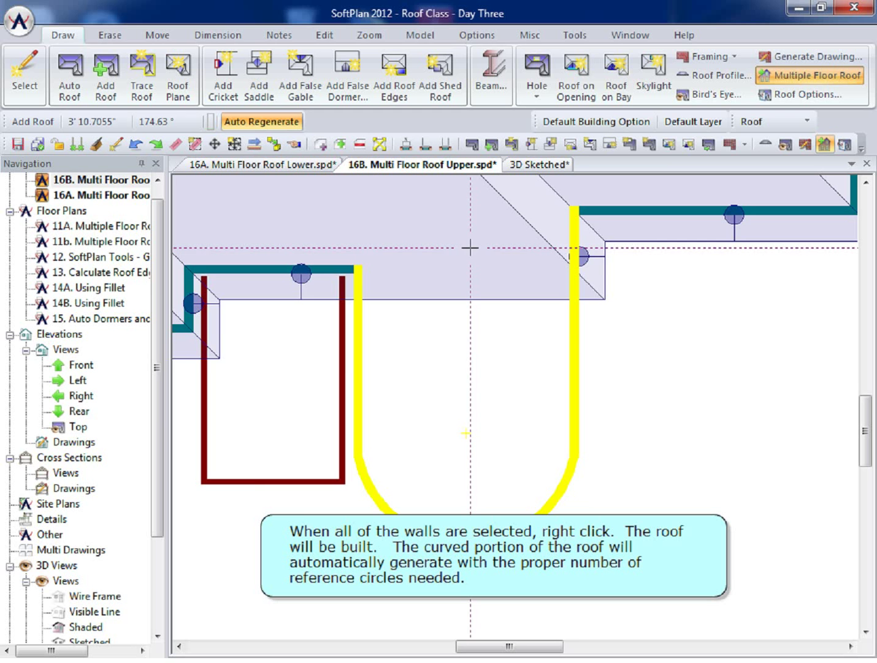
pyautogui.rightClick(471, 248)
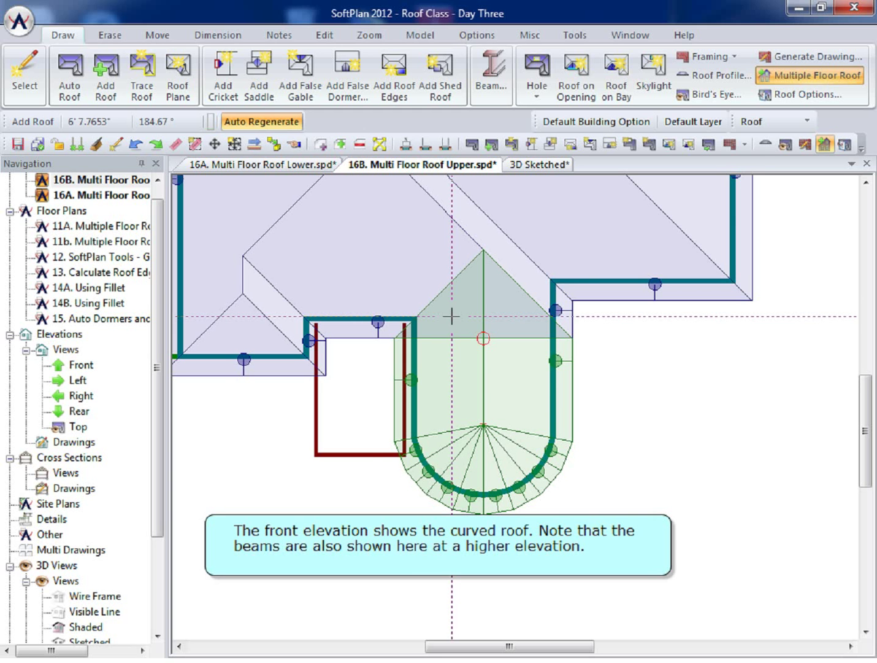
# Step: Save changes and view the Front elevation with the hip and conical turret roofs
pyautogui.doubleClick(82, 366)
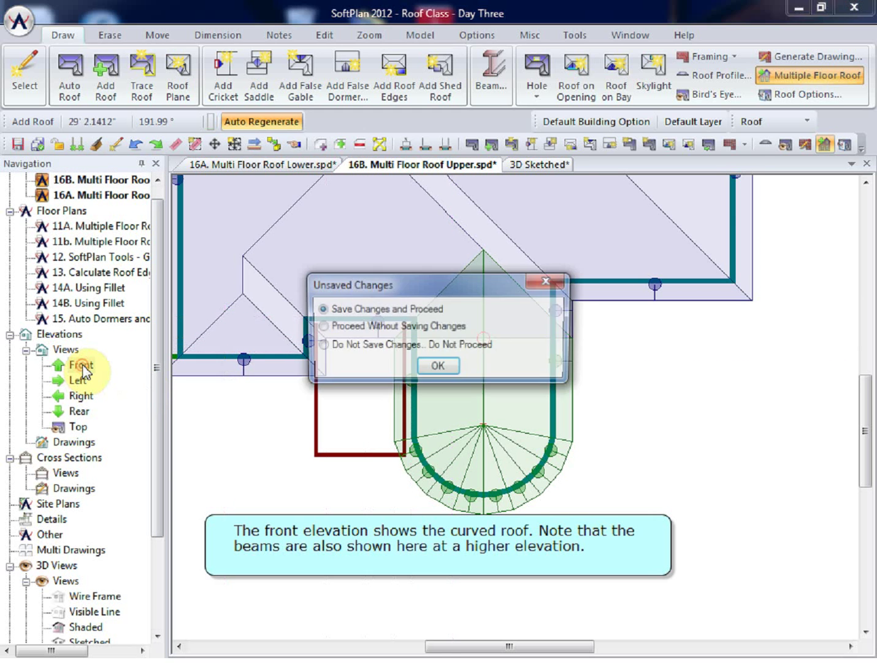
pyautogui.click(441, 364)
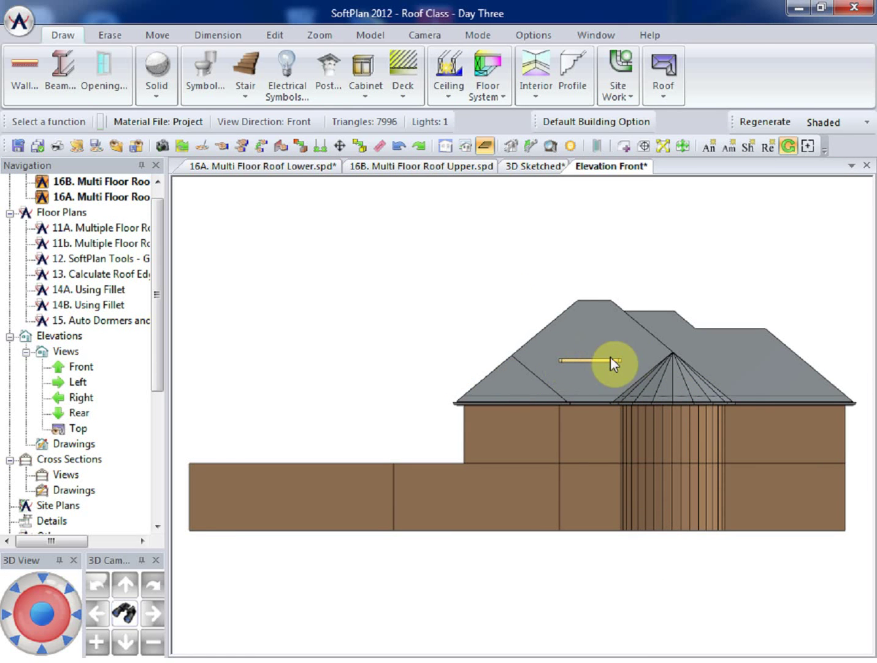
# Step: Add a hip roof over the porch using its left, front and right beams
pyautogui.click(432, 166)
pyautogui.press('Return')
pyautogui.scroll(3, 513, 369)
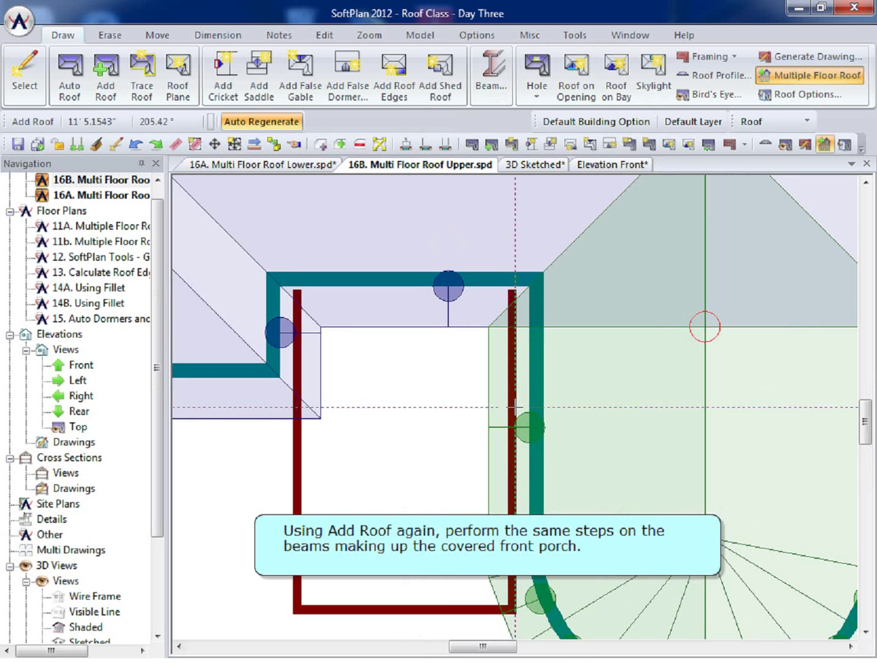
pyautogui.scroll(-3, 451, 438)
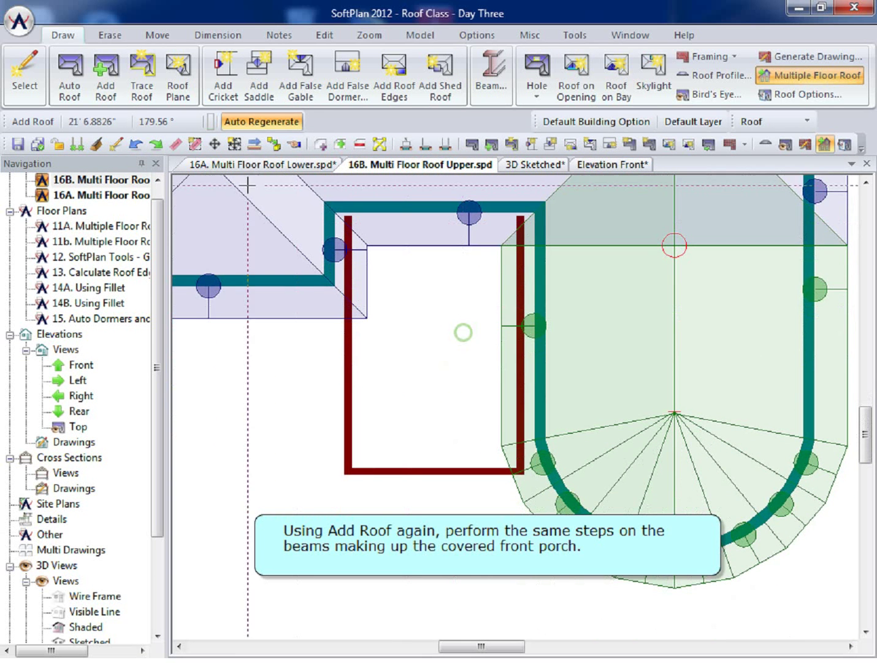
pyautogui.click(349, 362)
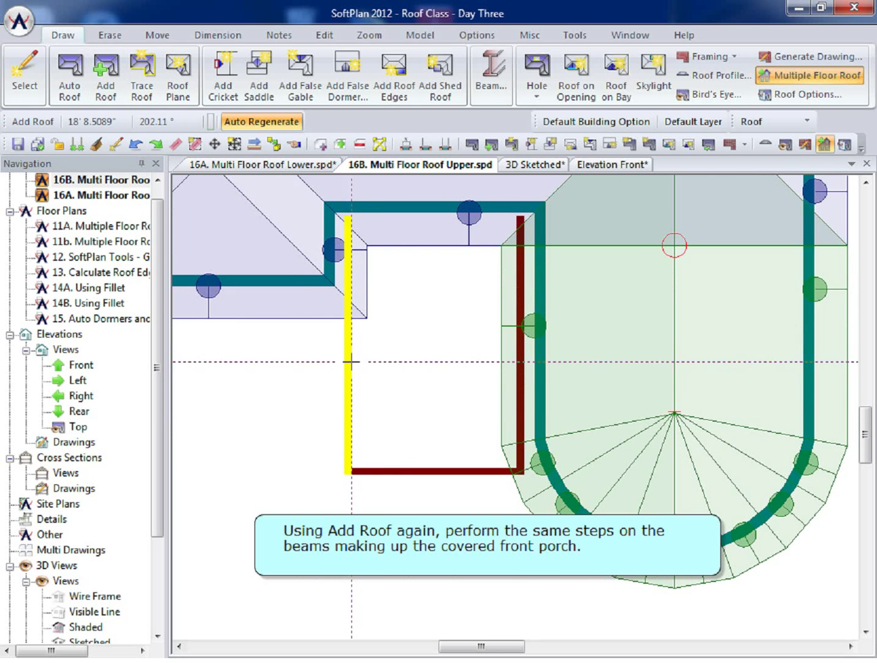
pyautogui.click(408, 471)
pyautogui.click(521, 388)
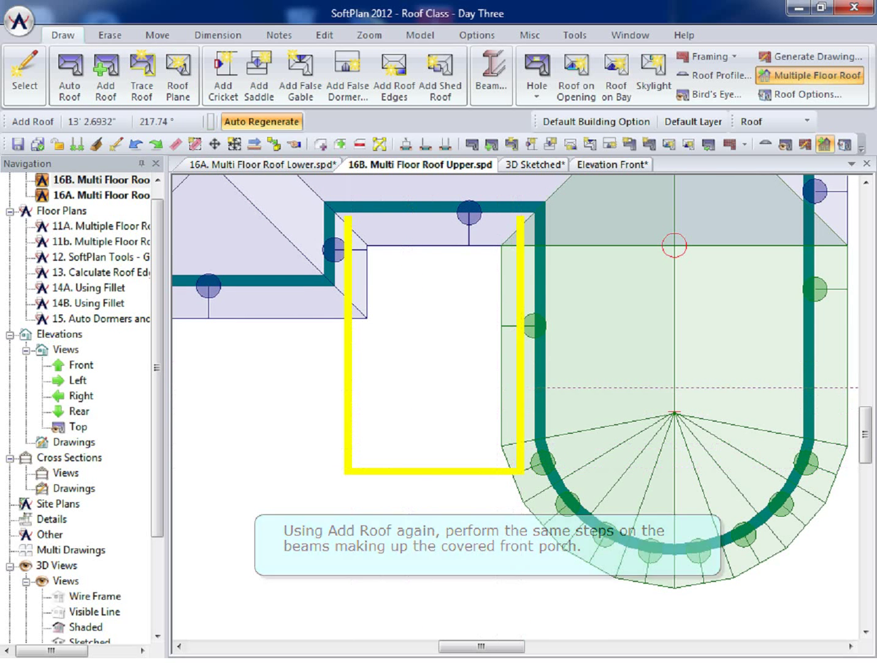
pyautogui.rightClick(435, 298)
pyautogui.scroll(-2, 437, 289)
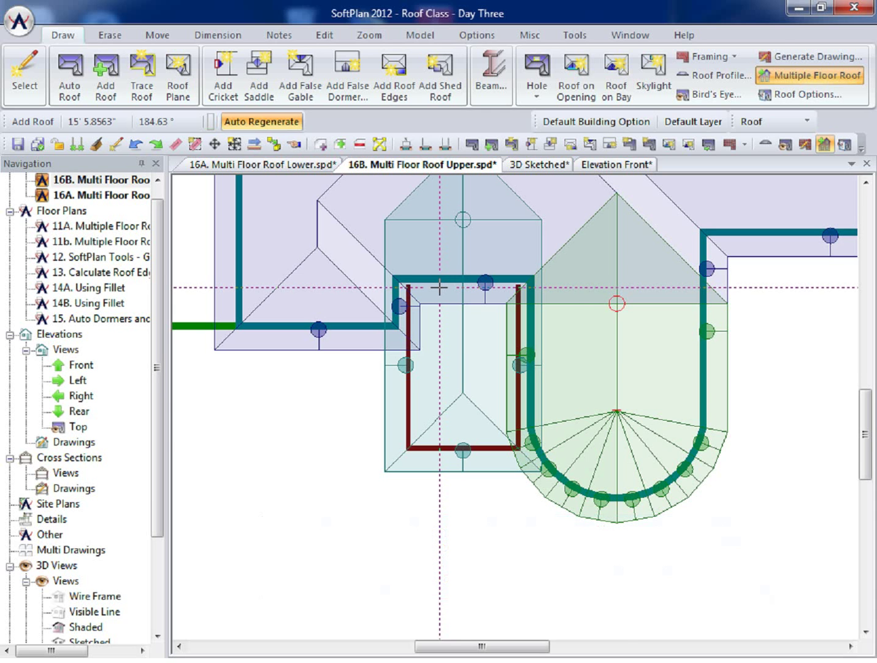
pyautogui.moveTo(439, 287); pyautogui.dragTo(431, 415, button='middle')
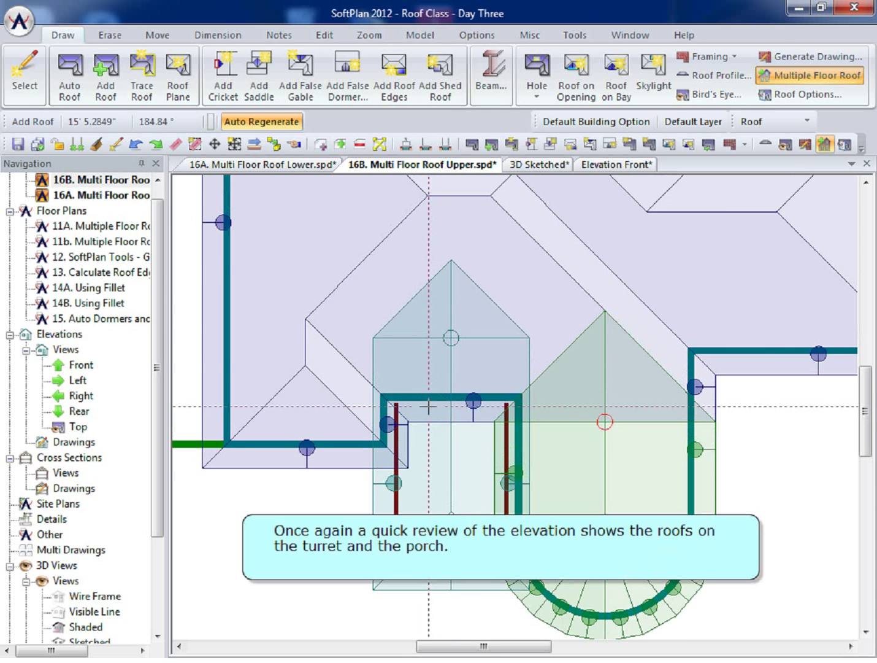
pyautogui.click(609, 166)
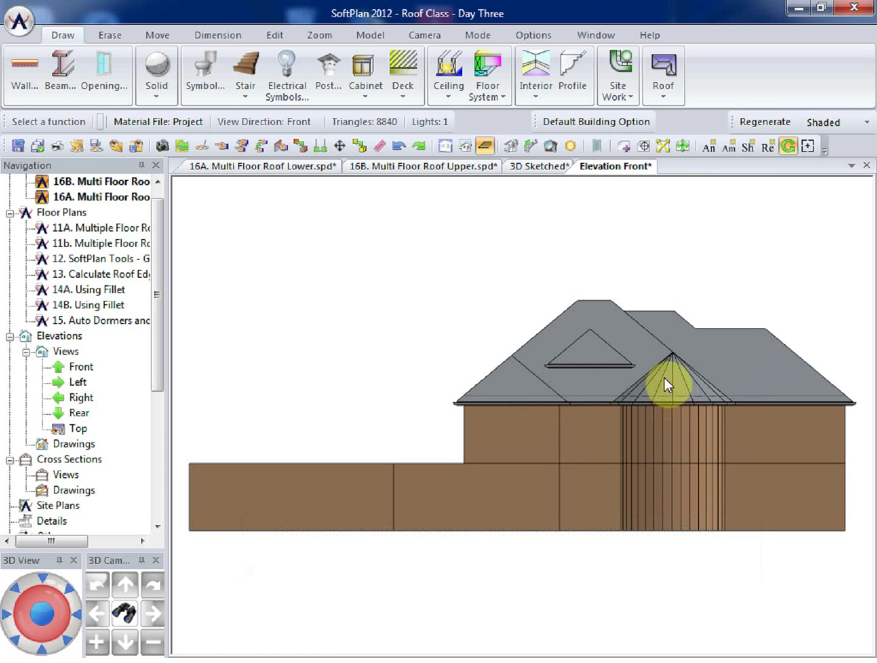
pyautogui.click(540, 166)
pyautogui.moveTo(470, 253)
pyautogui.mouseDown()
pyautogui.moveTo(476, 271)
pyautogui.moveTo(510, 251)
pyautogui.mouseUp()
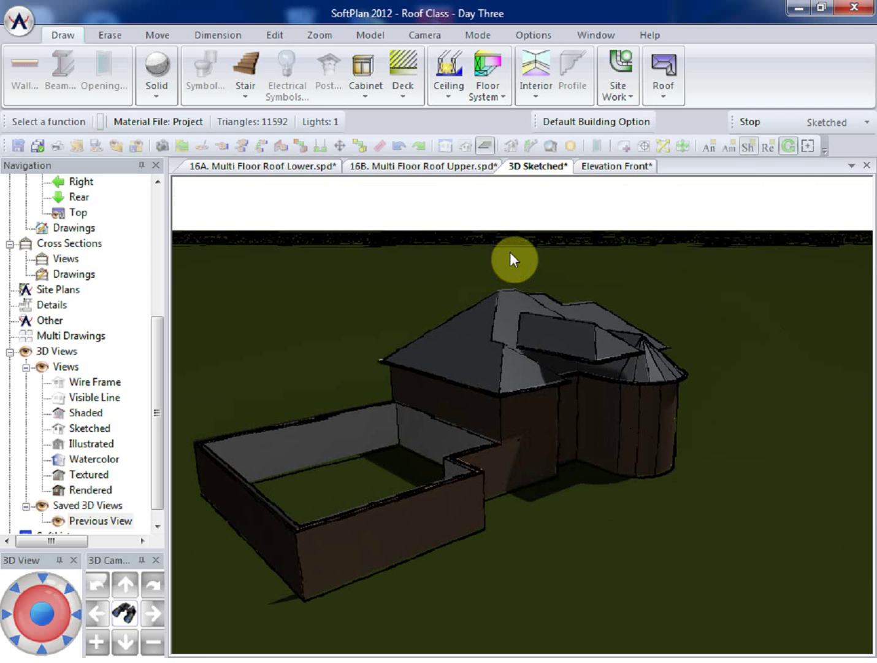
pyautogui.click(396, 167)
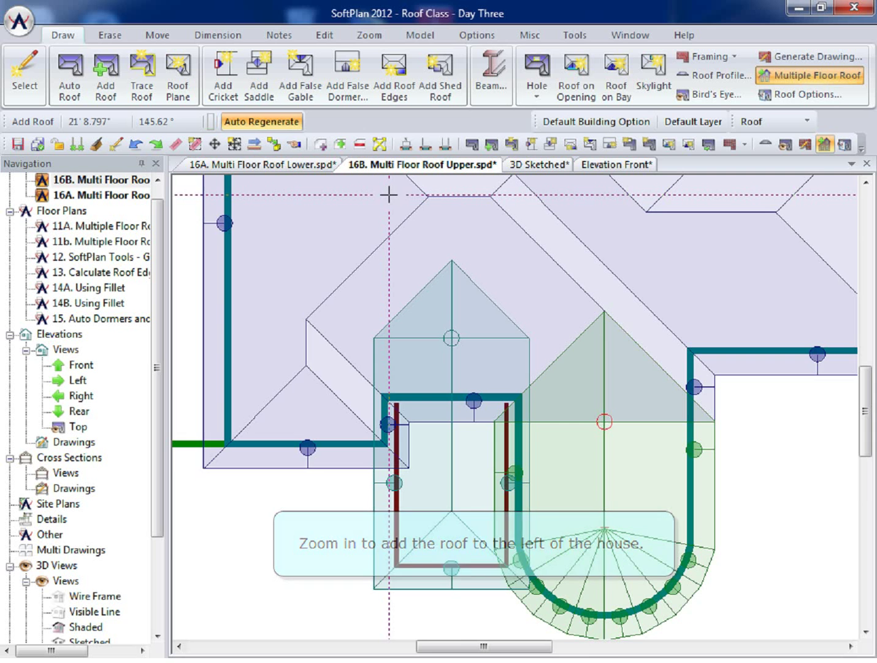
# Step: Trace a hip roof around the left wing's corners, leaving out the front bump-out
pyautogui.scroll(-2, 280, 239)
pyautogui.scroll(1, 412, 298)
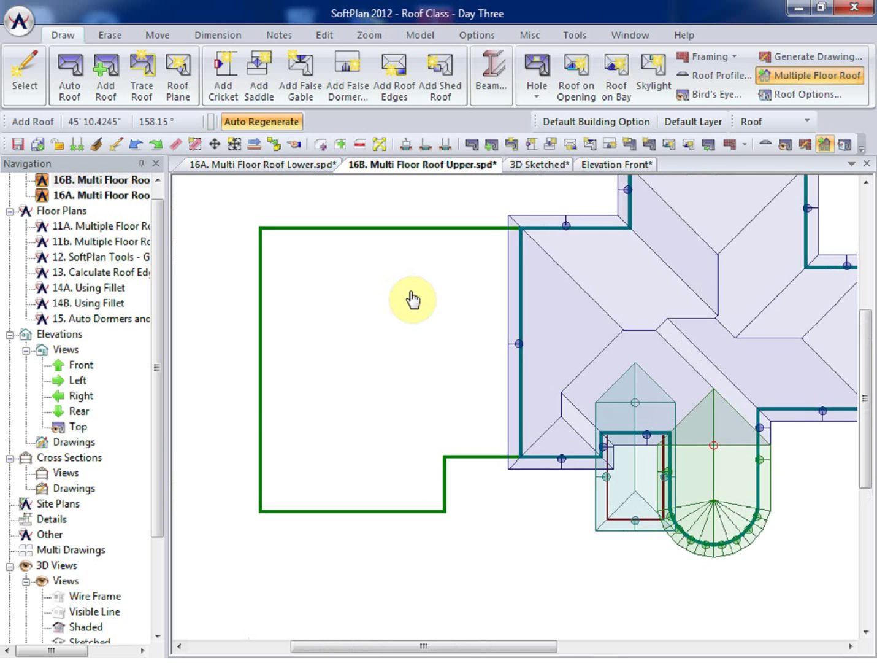
pyautogui.moveTo(411, 298)
pyautogui.mouseDown(button='middle')
pyautogui.moveTo(372, 319)
pyautogui.moveTo(368, 334)
pyautogui.mouseUp(button='middle')
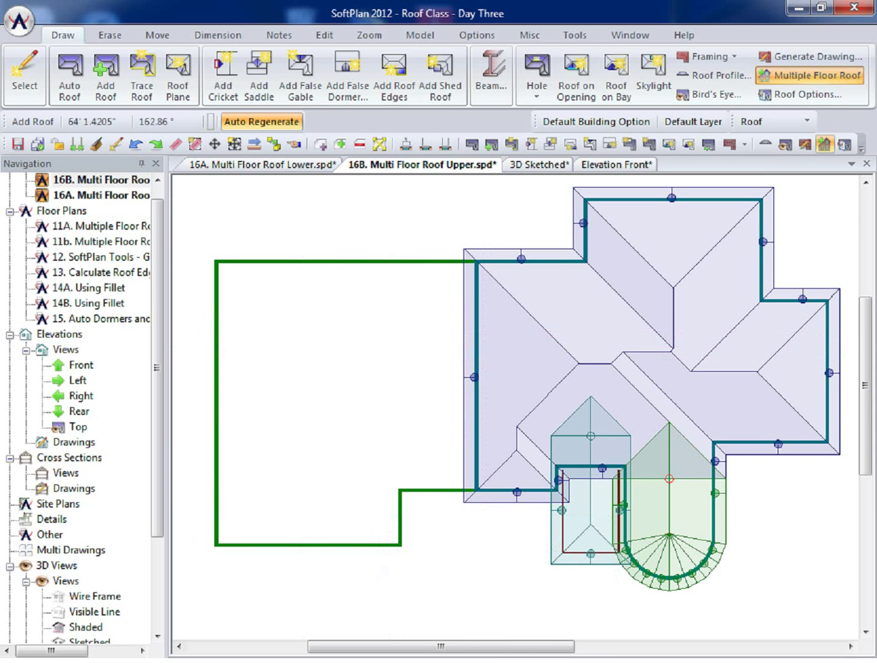
pyautogui.click(141, 75)
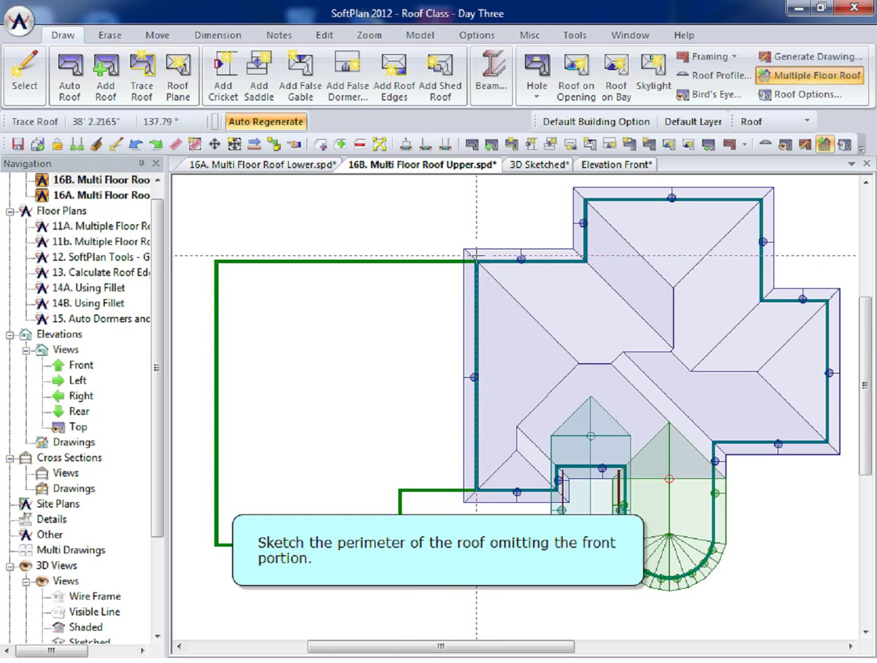
pyautogui.click(211, 256)
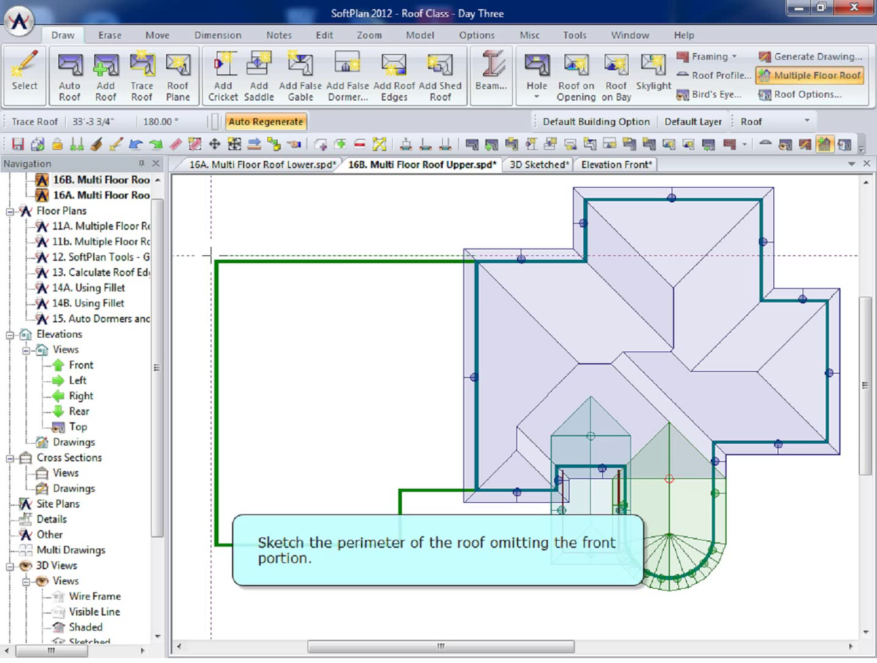
pyautogui.click(211, 494)
pyautogui.click(476, 493)
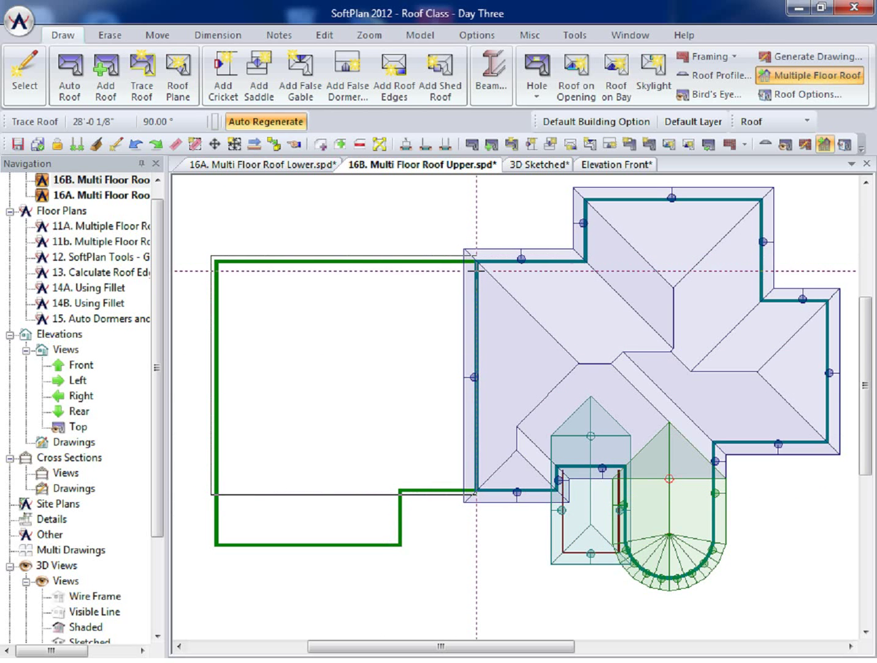
pyautogui.doubleClick(477, 254)
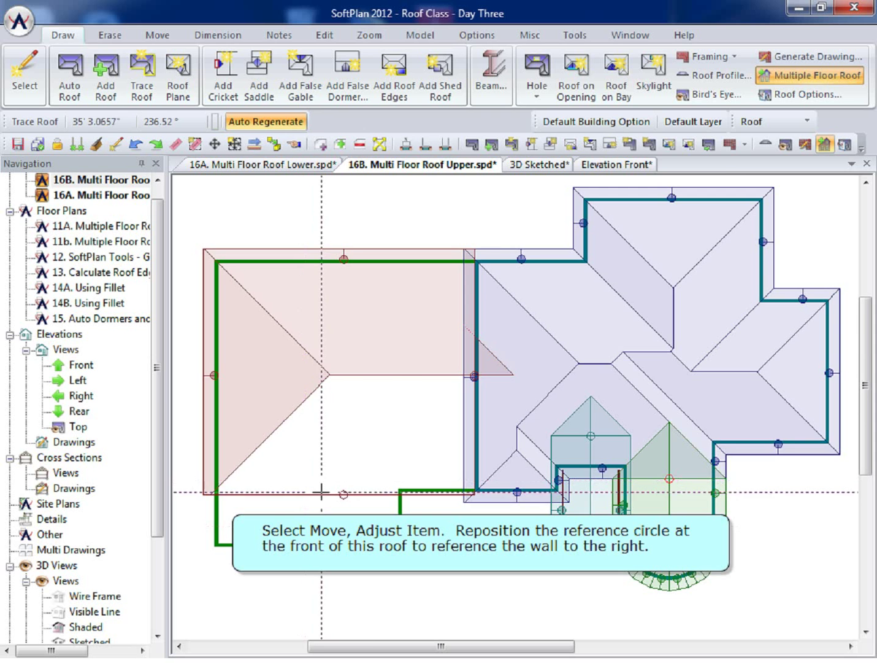
# Step: Adjust the new left-wing roof, moving its front reference point onto the wall to the right
pyautogui.scroll(2, 340, 494)
pyautogui.rightClick(532, 402)
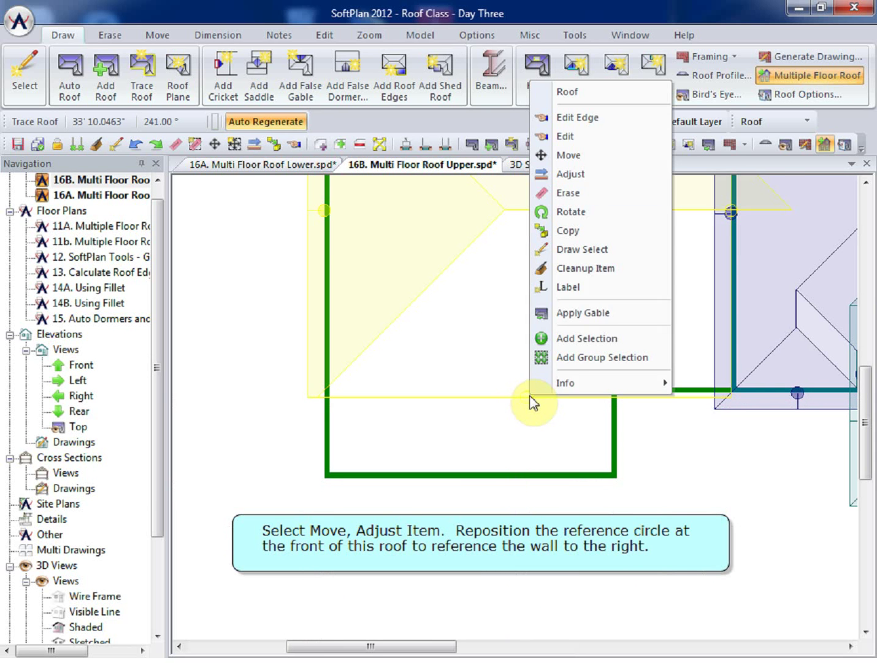
pyautogui.click(582, 174)
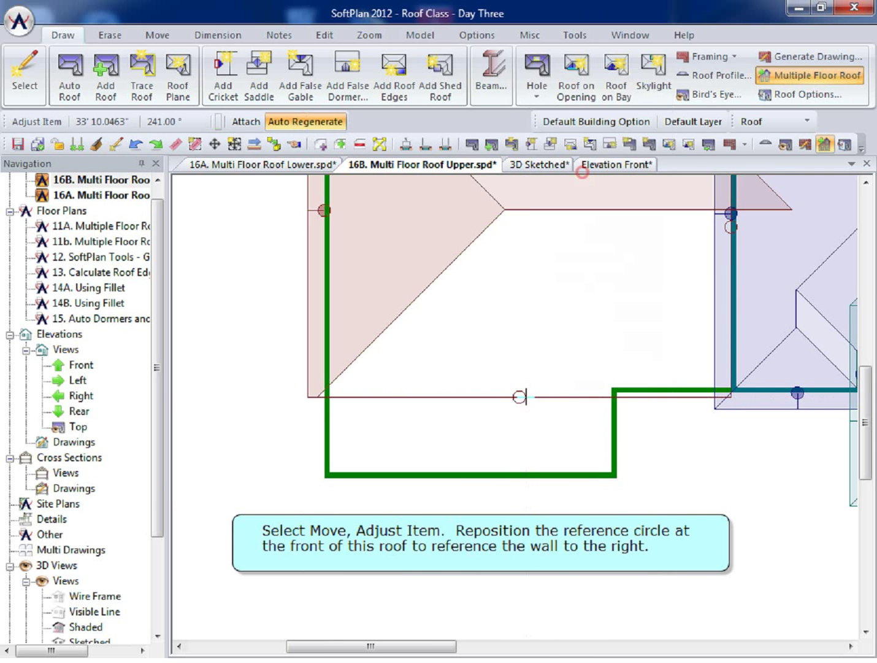
pyautogui.moveTo(519, 397); pyautogui.dragTo(642, 390)
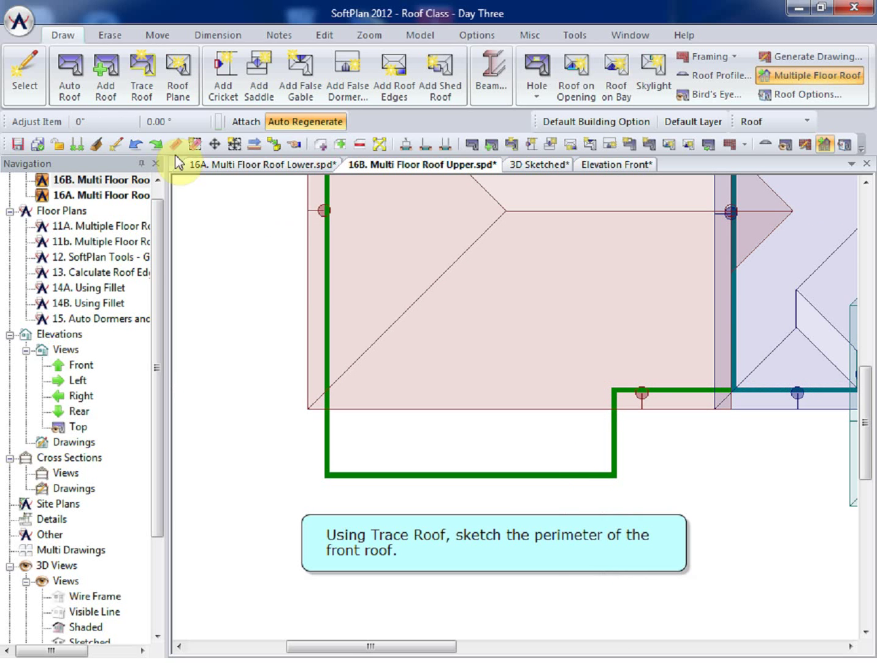
# Step: Trace a separate hip roof around the four corners of the left wing's front projection
pyautogui.click(142, 77)
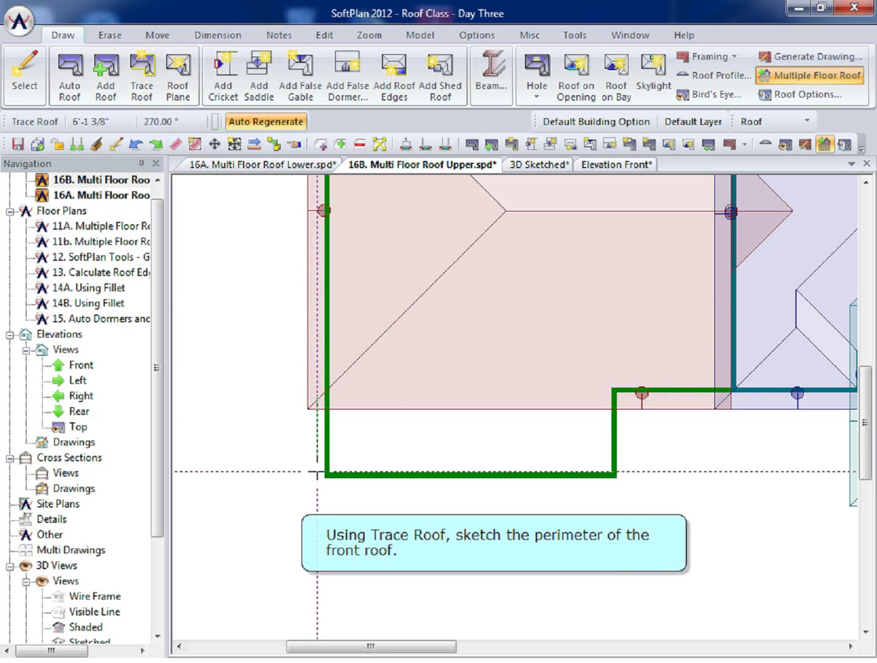
pyautogui.click(317, 486)
pyautogui.click(625, 486)
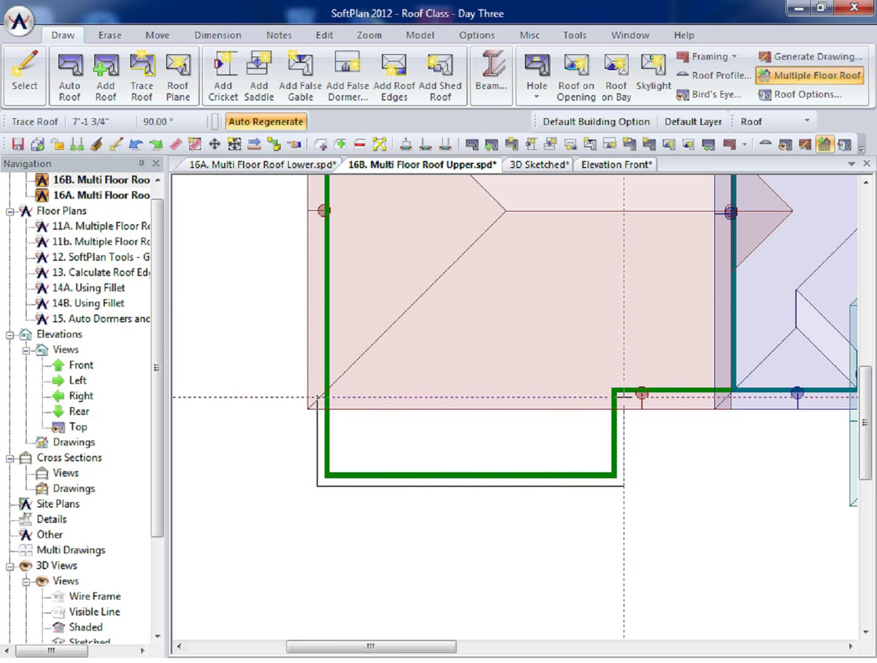
pyautogui.click(624, 397)
pyautogui.click(317, 397)
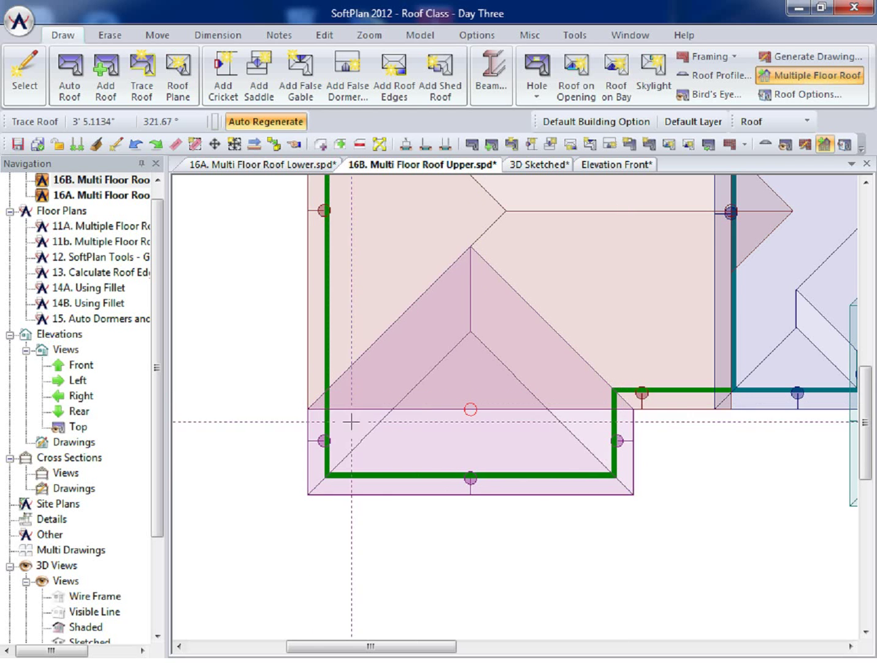
pyautogui.scroll(-2, 472, 491)
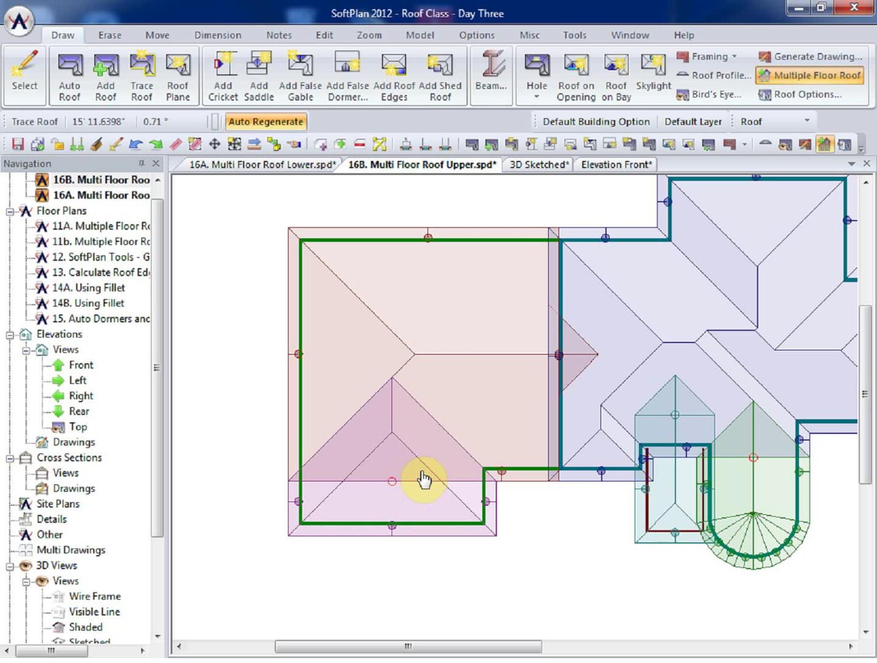
# Step: Apply a gable to the left edge of the pink left-wing roof
pyautogui.rightClick(290, 358)
pyautogui.click(343, 270)
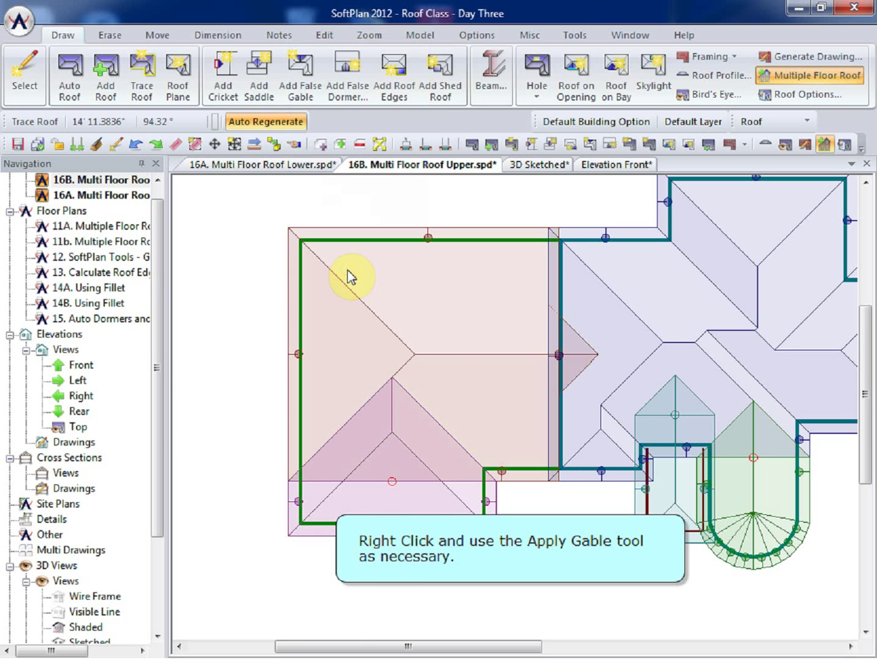